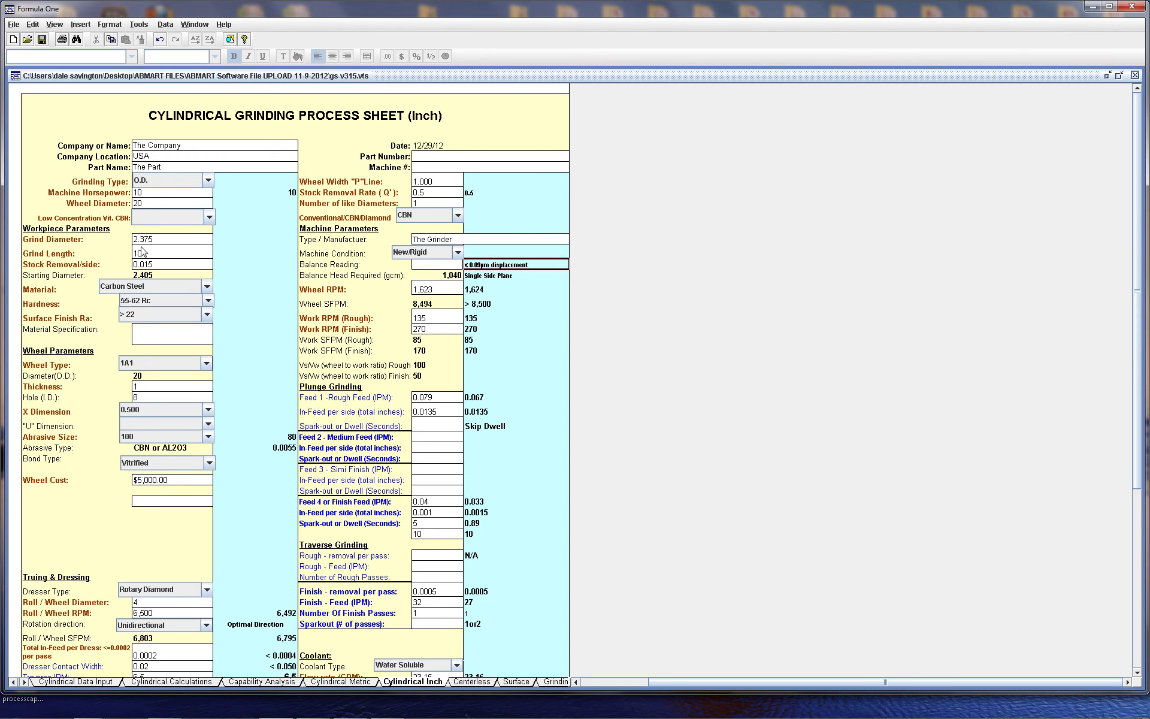
# - Try the I.D. grinding type on the cylindrical inch sheet and set it back to O.D
pyautogui.click(207, 181)
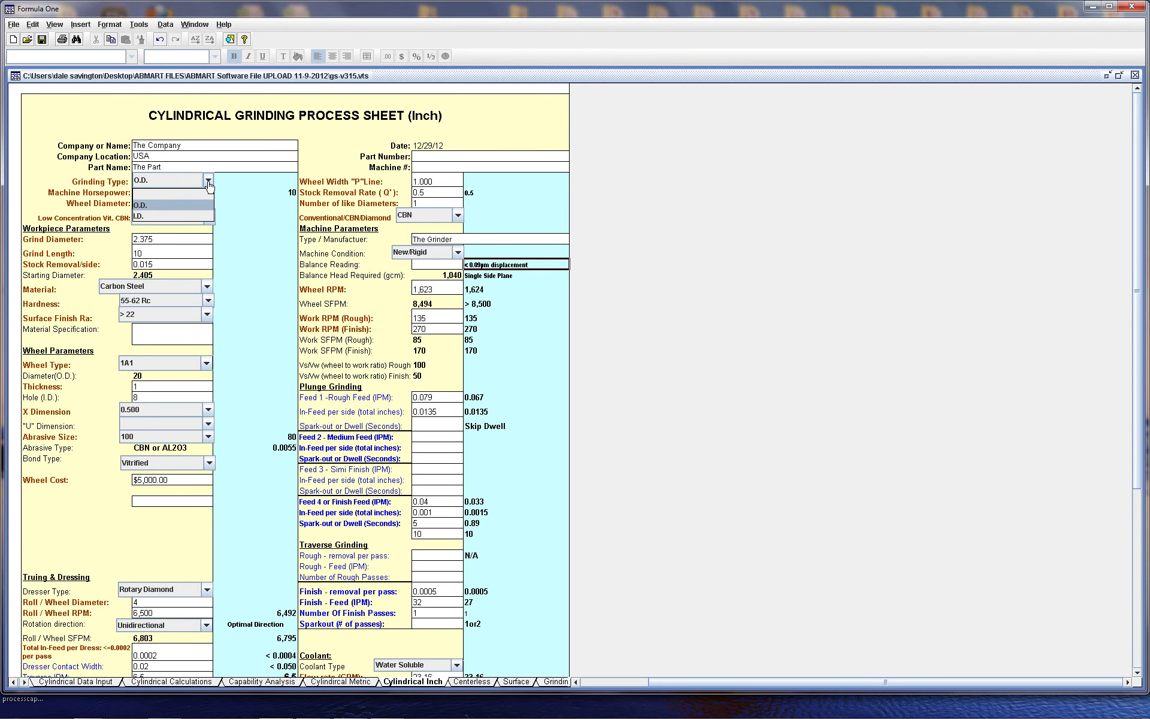
pyautogui.click(171, 209)
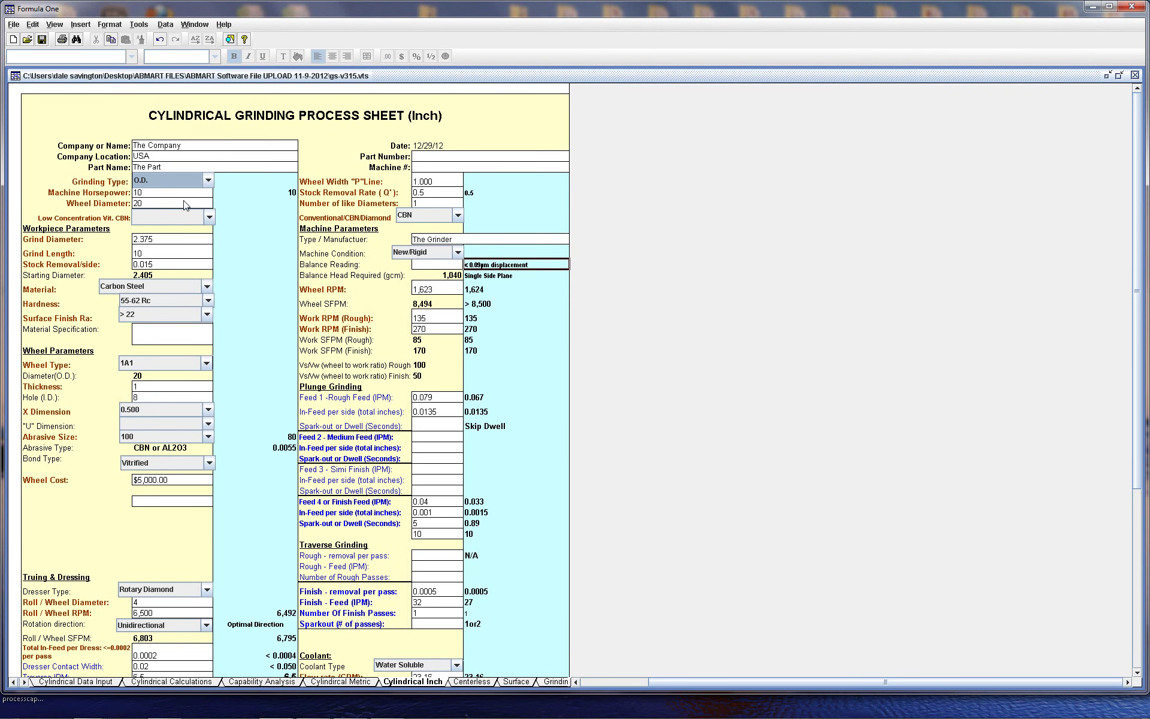
pyautogui.click(208, 182)
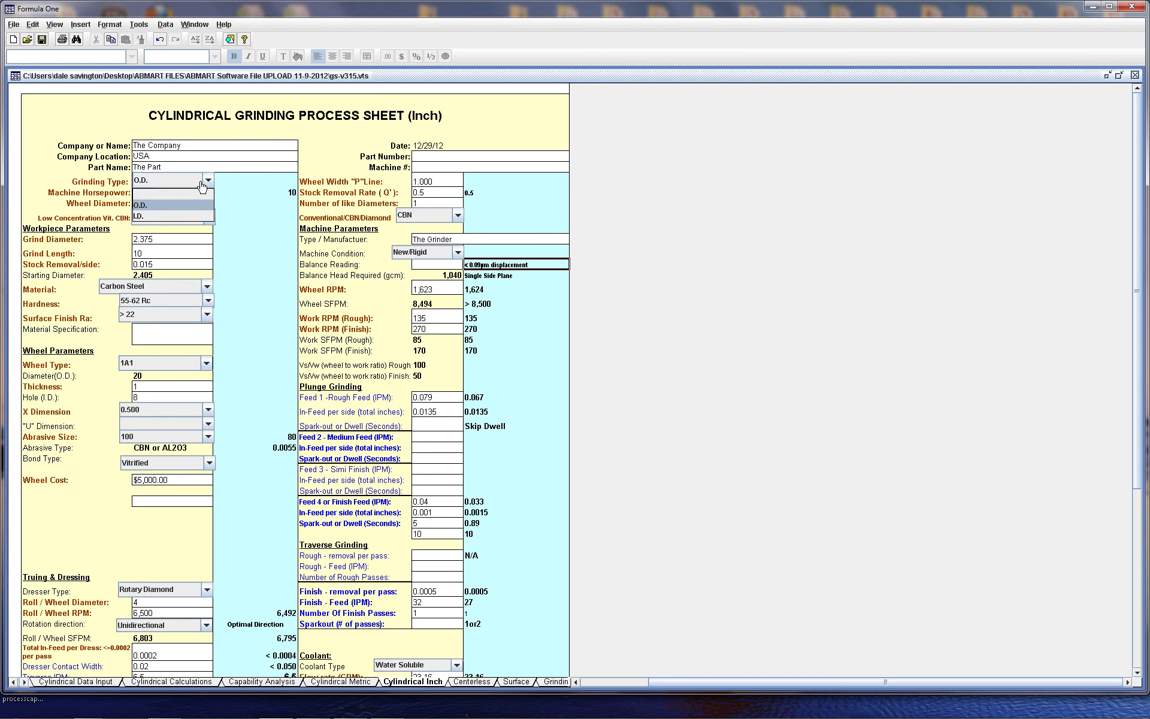
pyautogui.click(161, 214)
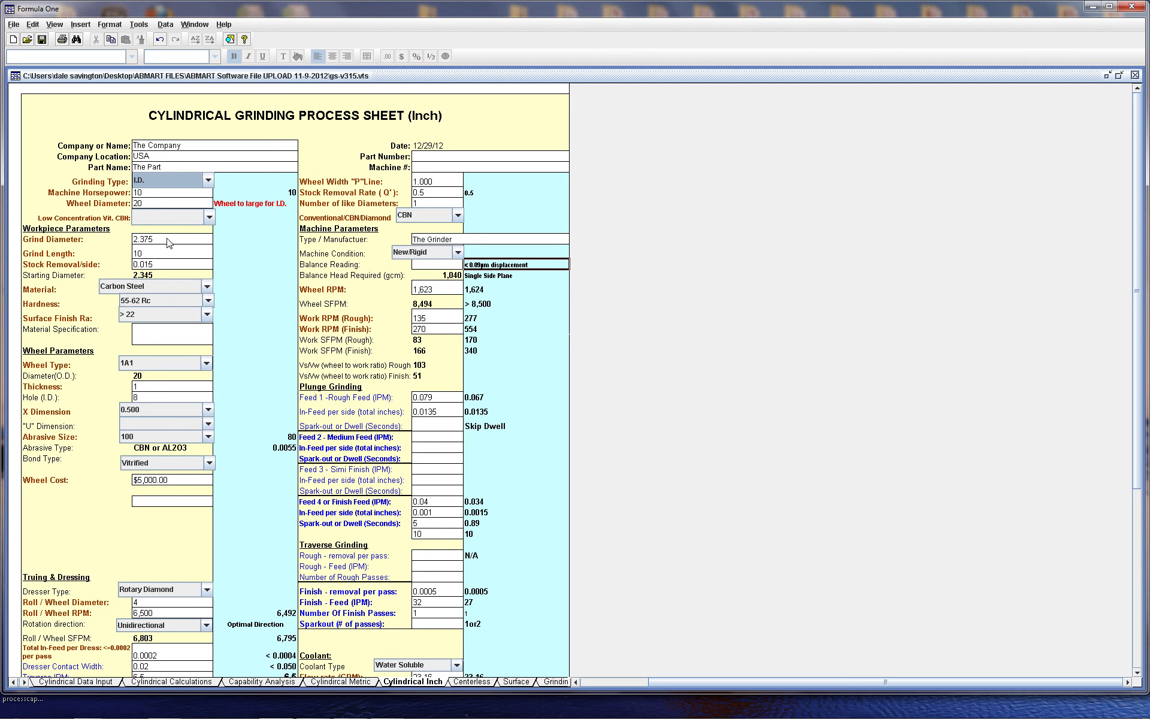
pyautogui.click(206, 181)
pyautogui.click(175, 203)
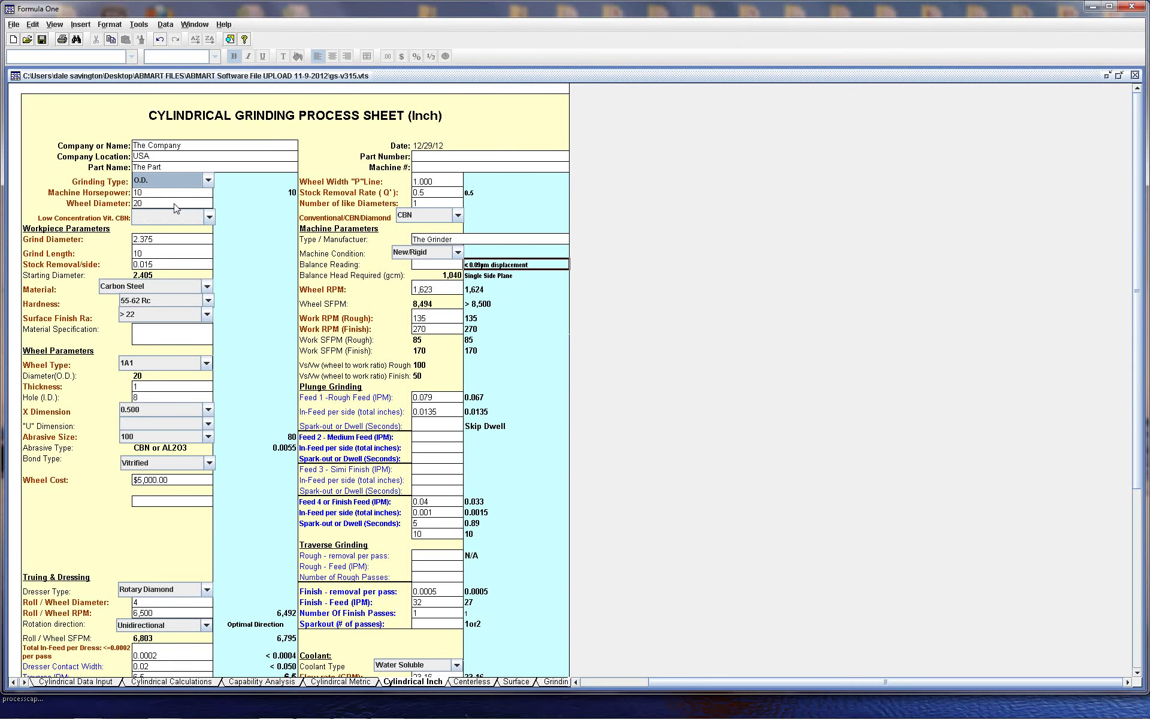
# - Leave the Low Concentration Vit. CBN option blank and keep Carbon Steel as the workpiece material
pyautogui.click(209, 218)
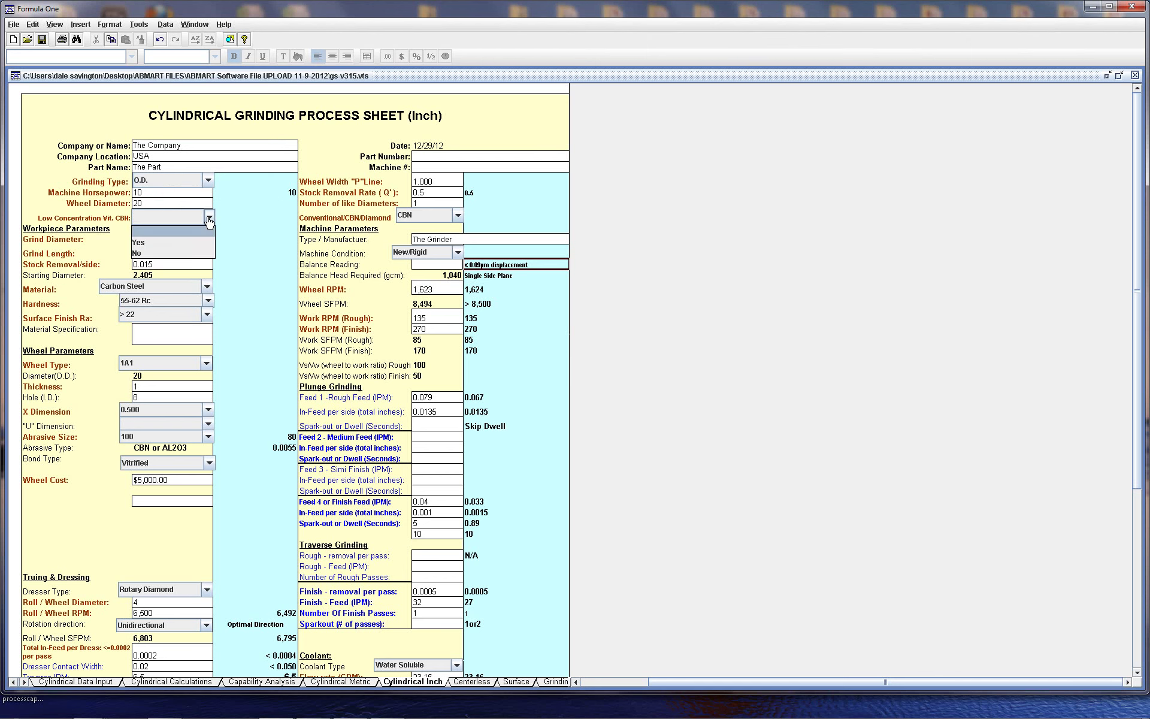
pyautogui.click(179, 230)
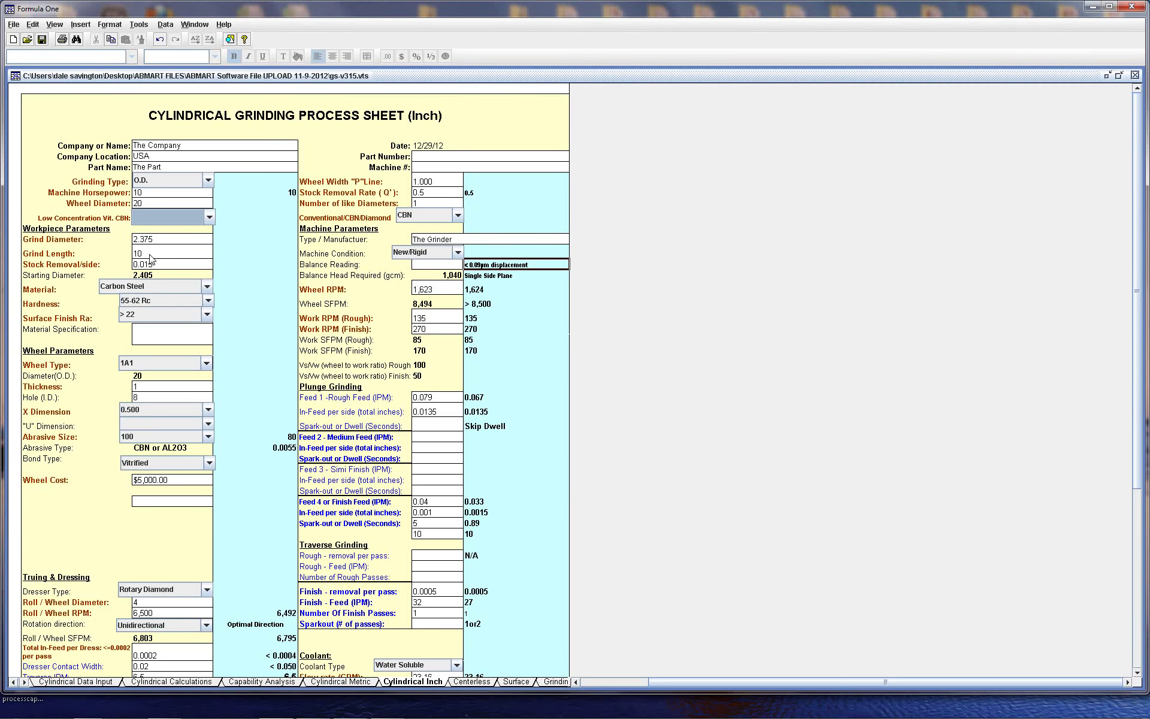
pyautogui.click(207, 286)
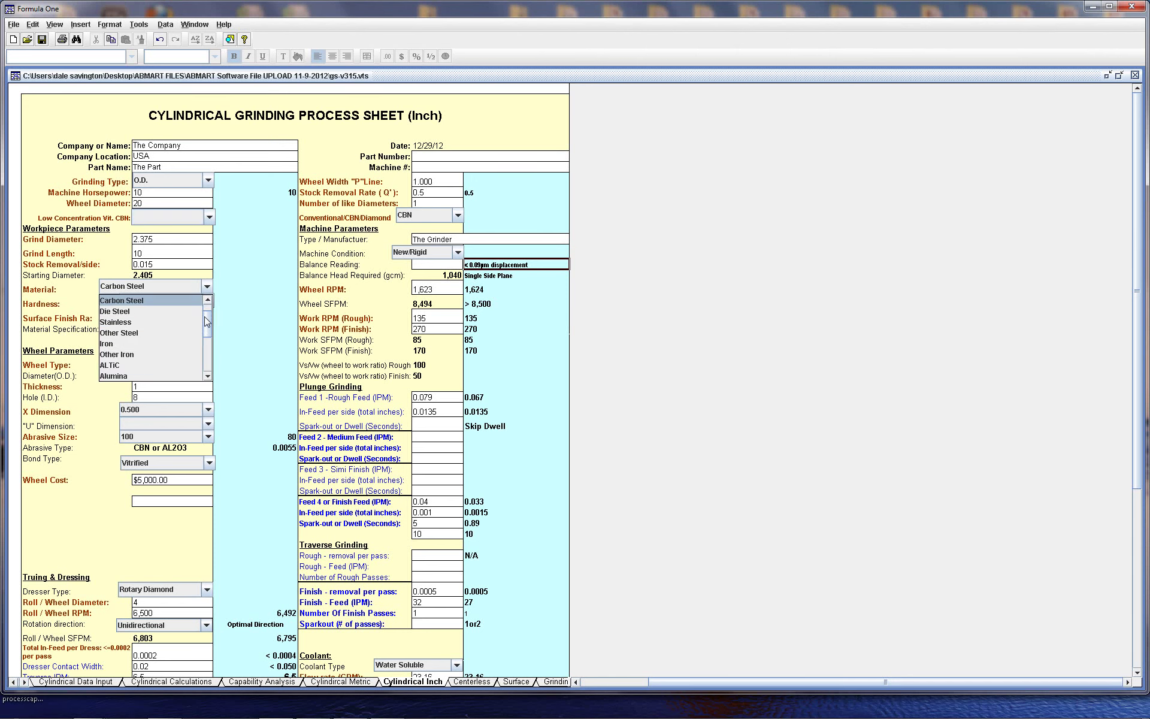
pyautogui.moveTo(208, 322)
pyautogui.mouseDown()
pyautogui.moveTo(201, 368)
pyautogui.moveTo(208, 317)
pyautogui.mouseUp()
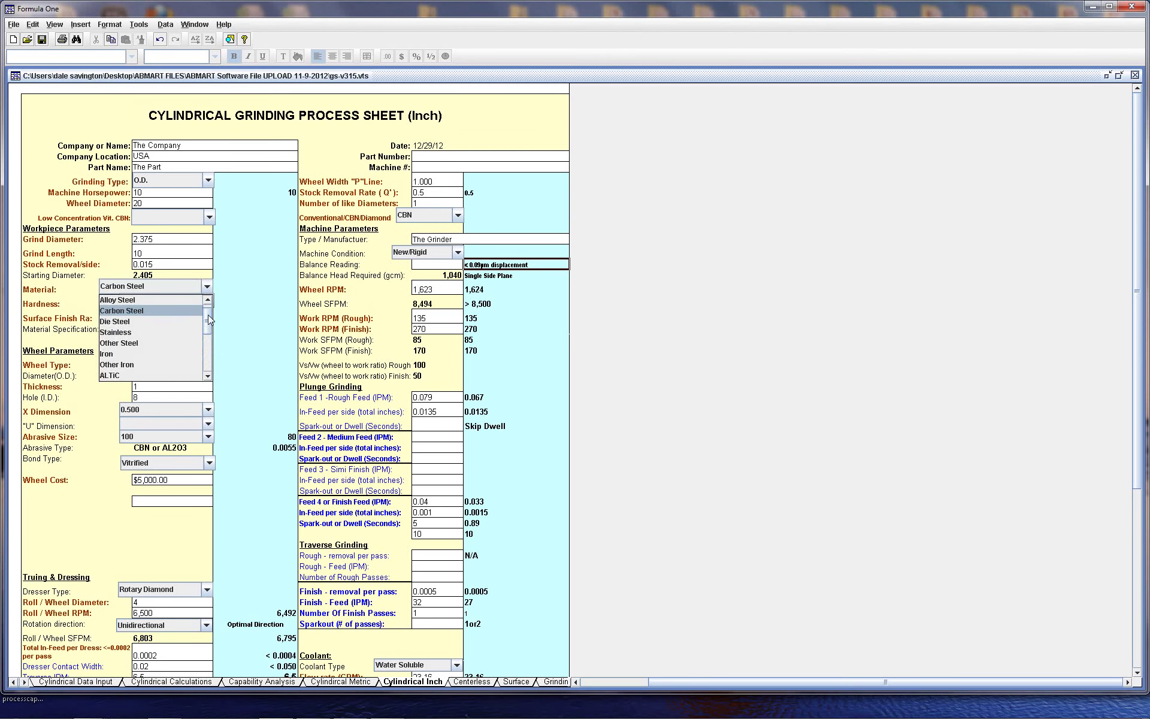
pyautogui.click(150, 314)
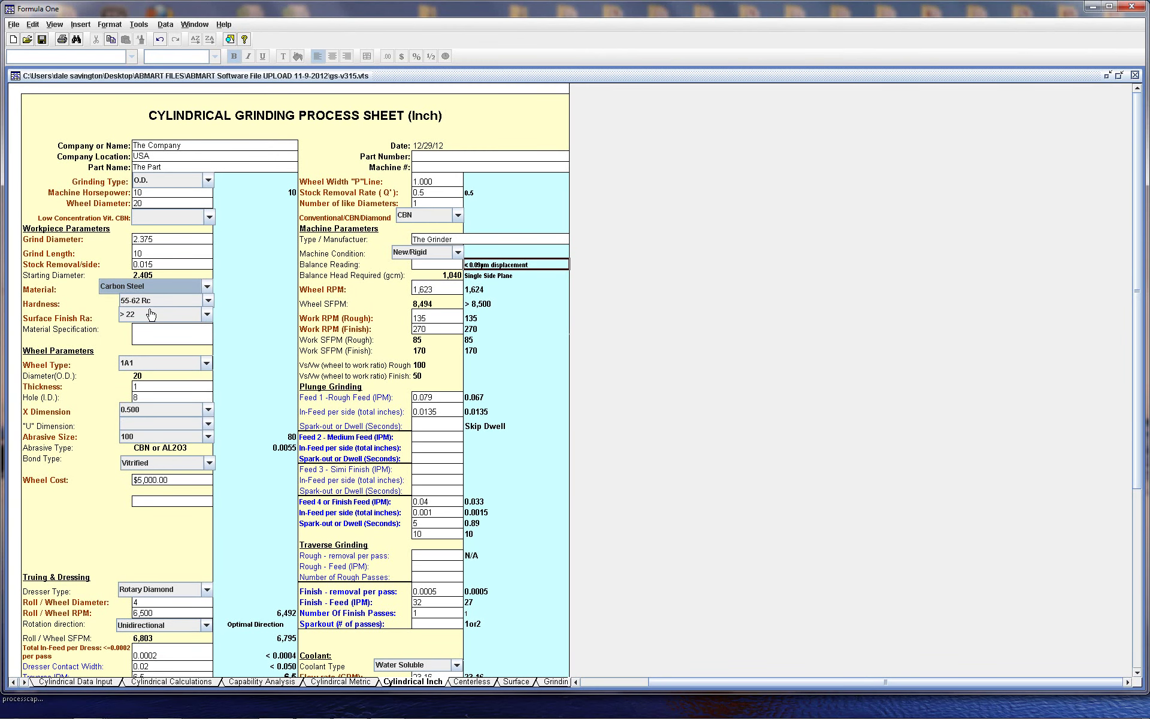
# - Keep the workpiece hardness at 55-62 Rc and choose > 22 as the surface finish Ra
pyautogui.click(207, 304)
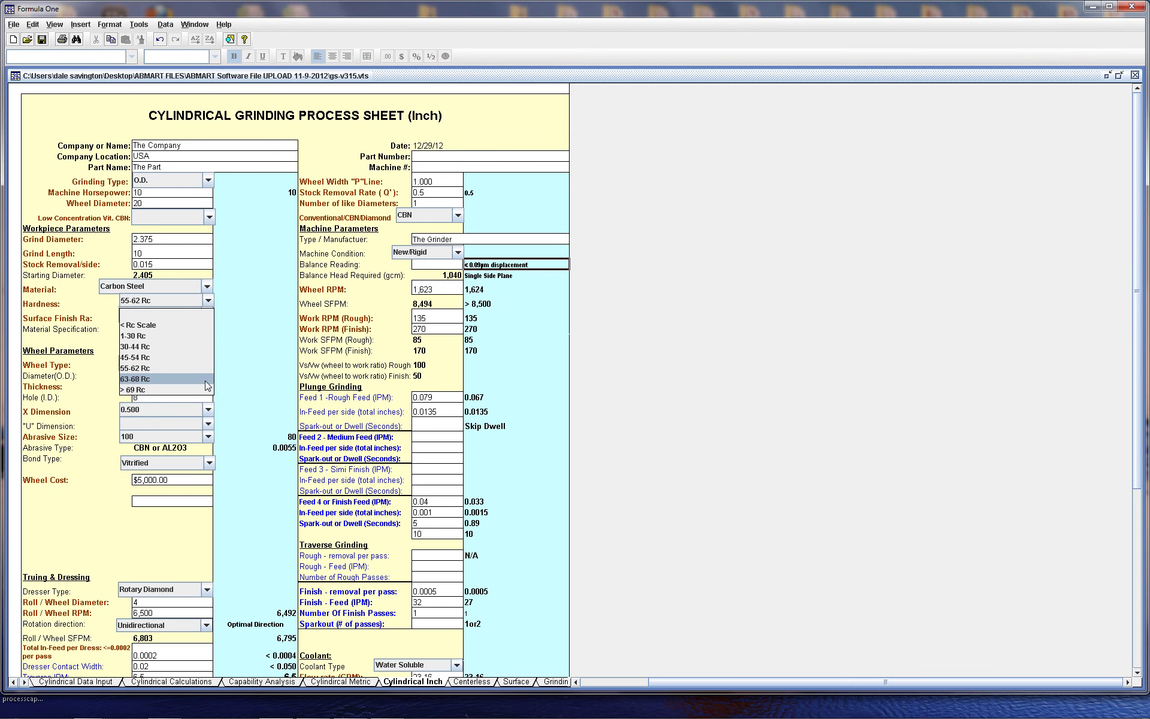
pyautogui.click(172, 306)
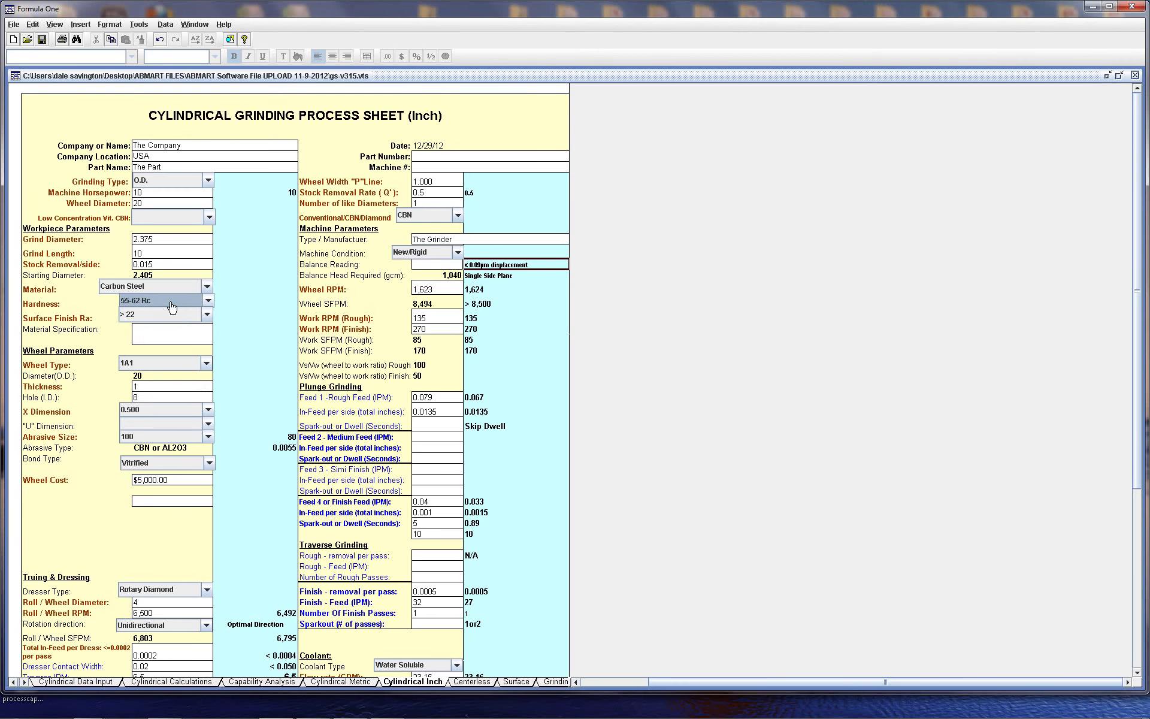
pyautogui.click(207, 315)
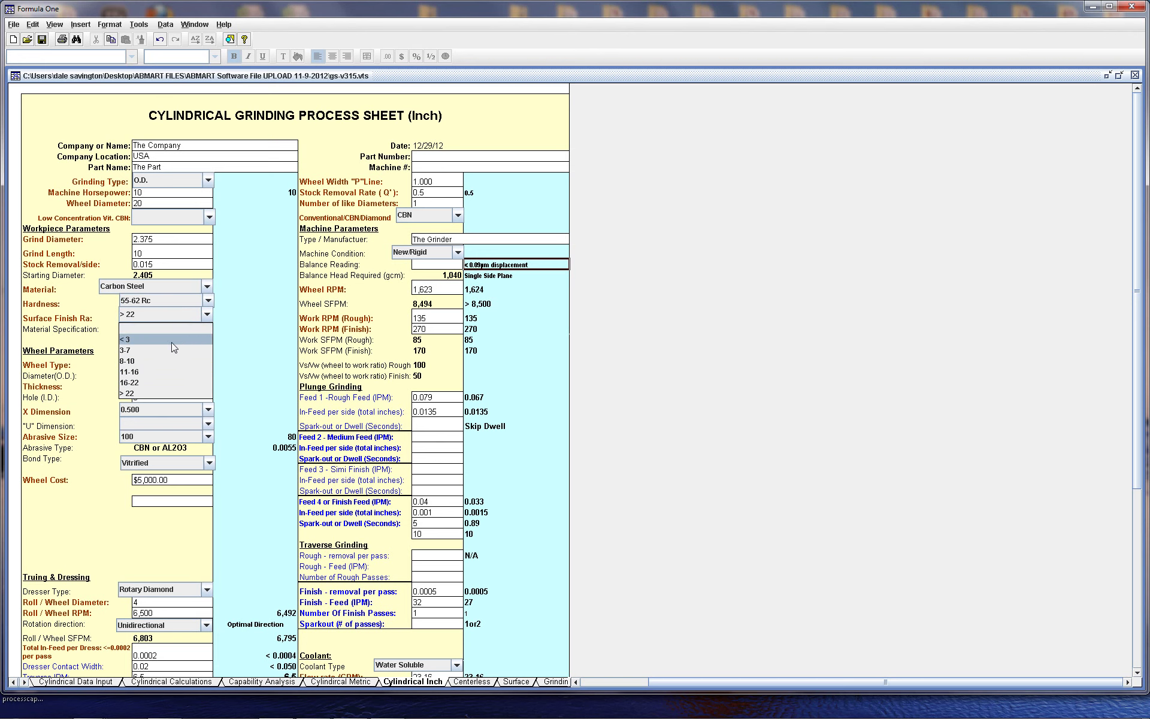
pyautogui.click(152, 393)
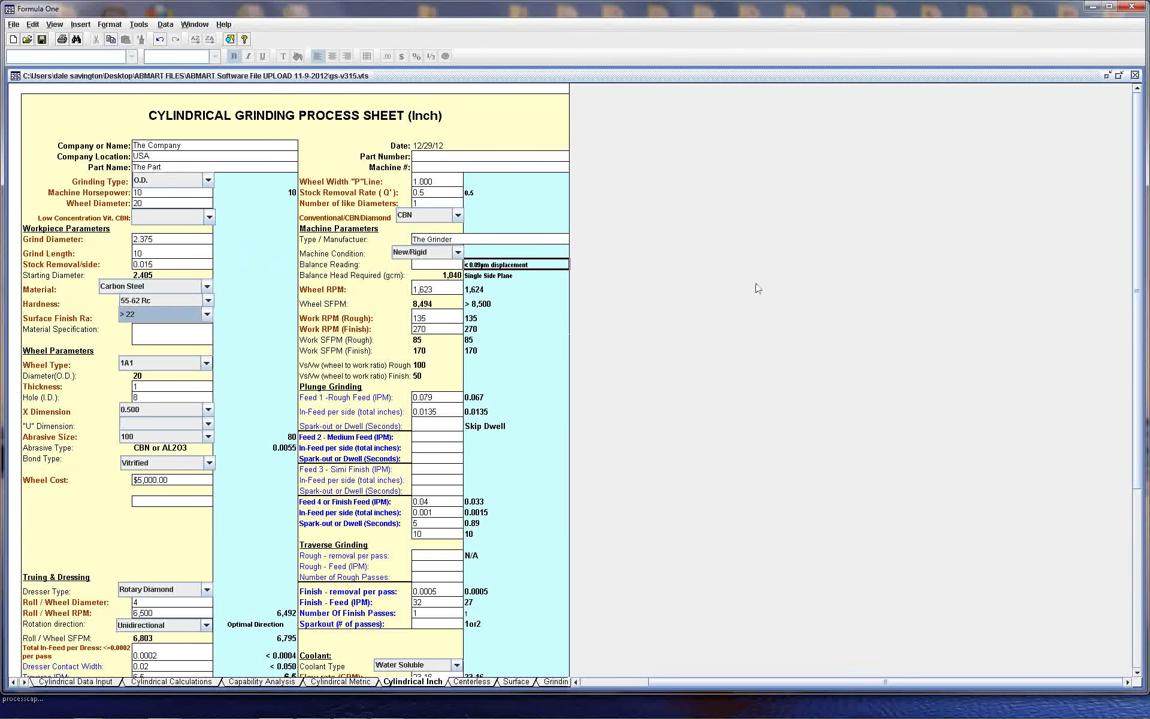
# - Try a surface finish Ra of 8-10 to check the recommended abrasive size, and set it back to > 22
pyautogui.scroll(-8, 1138, 279)
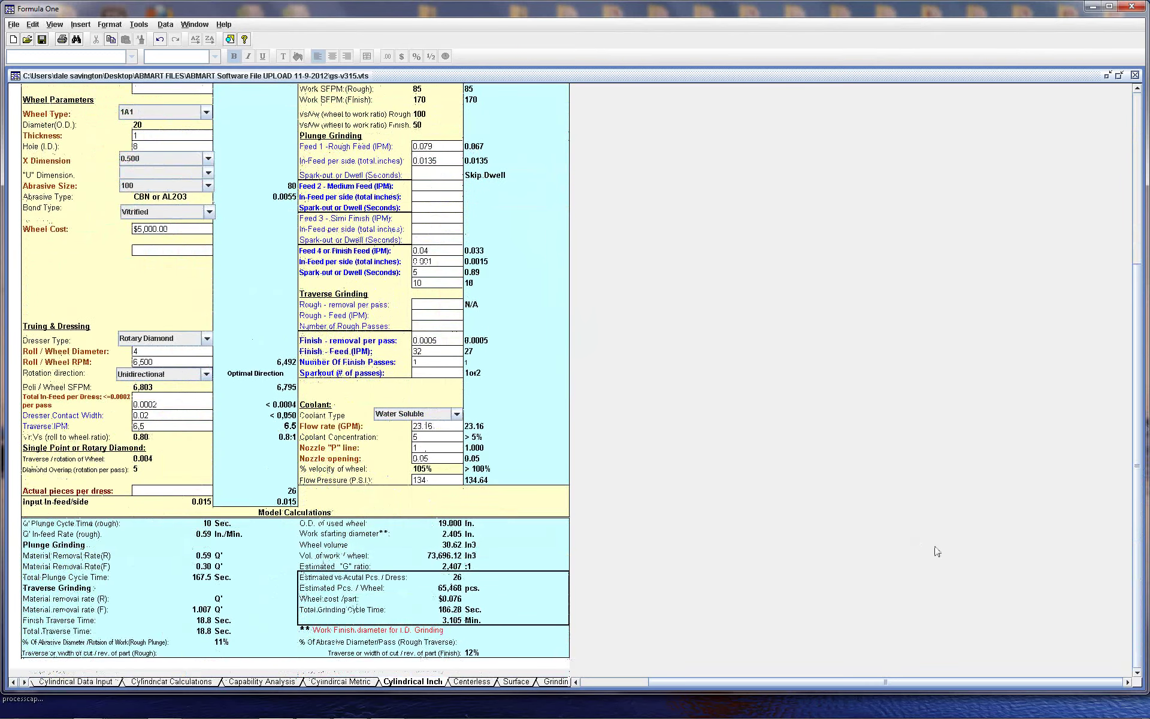
pyautogui.scroll(1, 1143, 487)
pyautogui.scroll(2, 1141, 473)
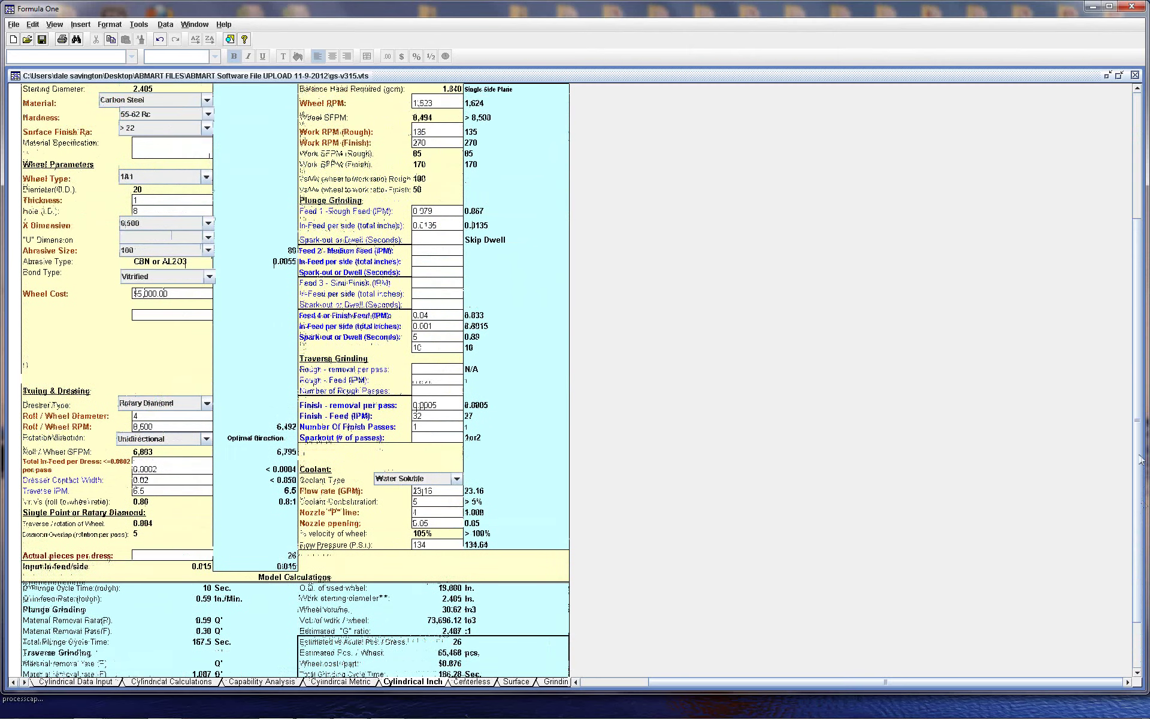
pyautogui.scroll(8, 1140, 458)
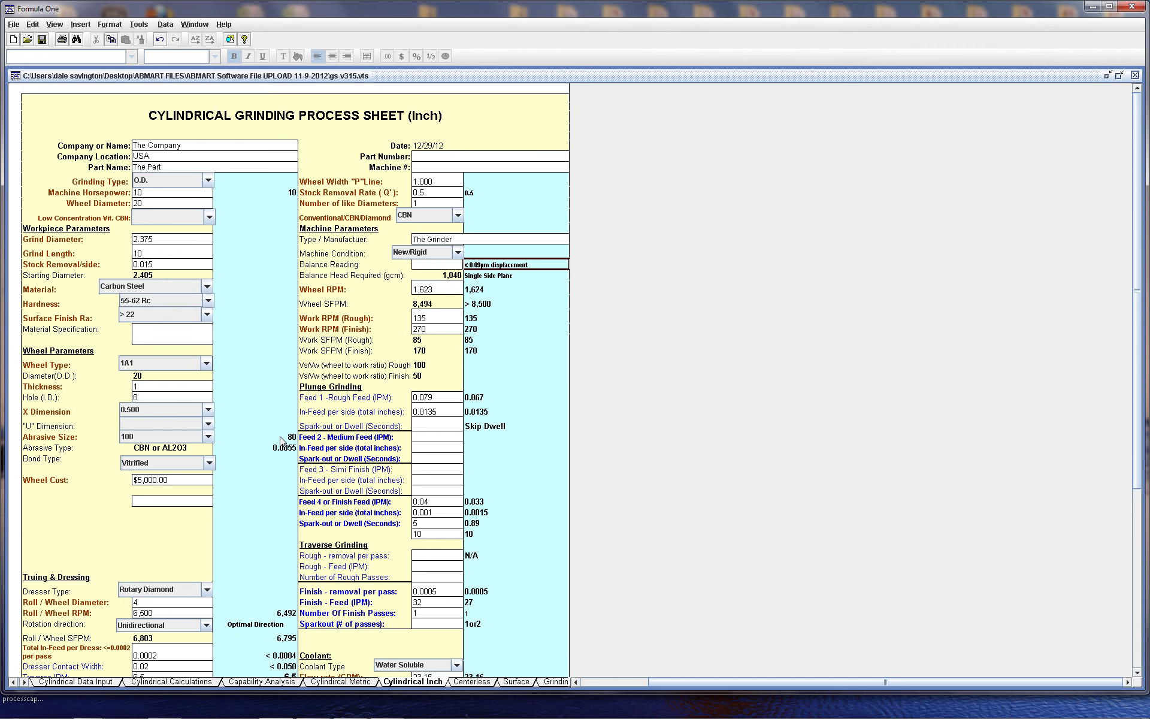
pyautogui.click(207, 316)
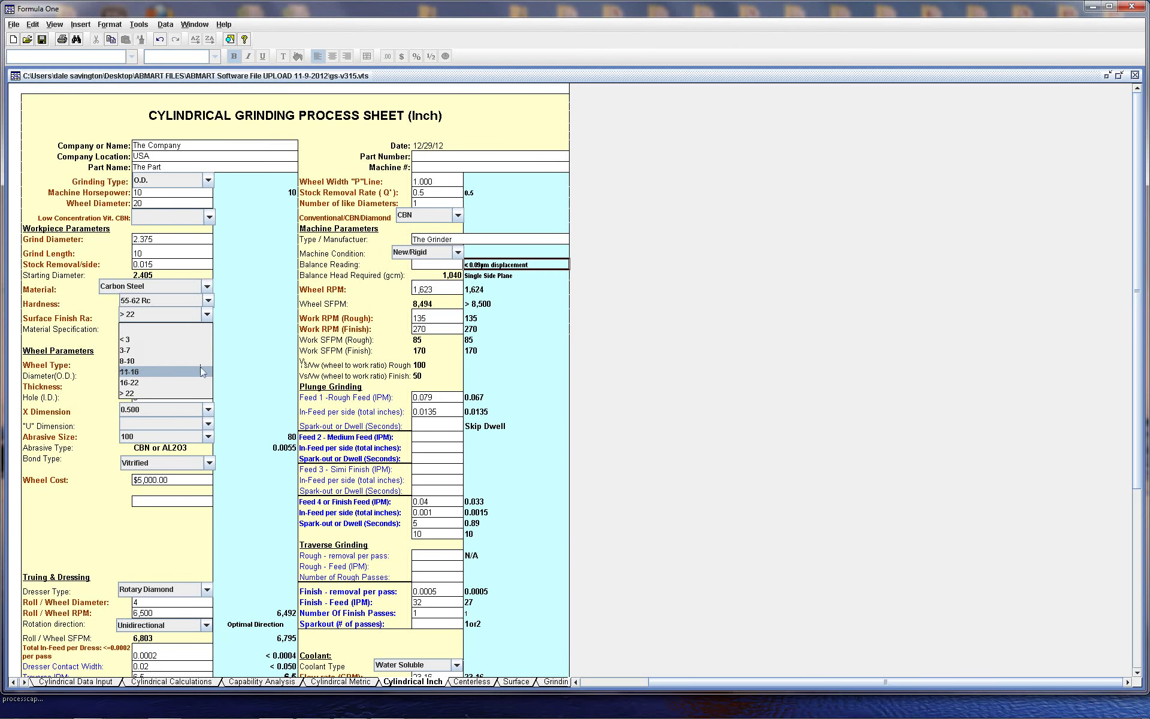
pyautogui.click(141, 361)
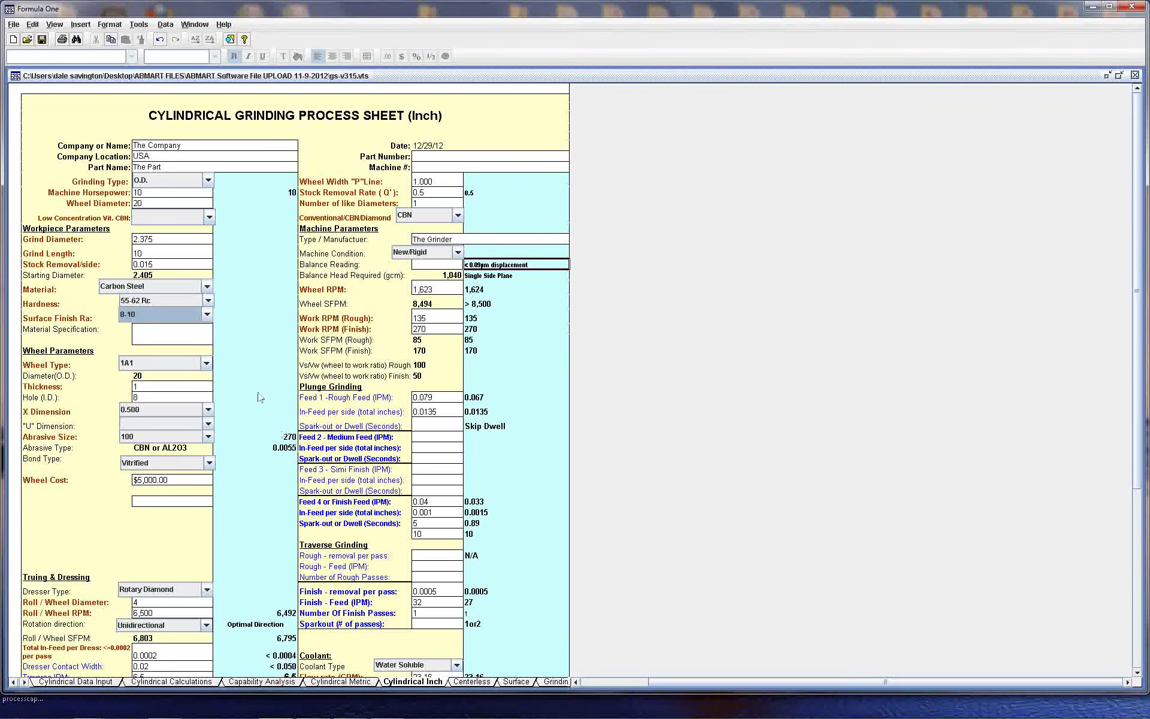
pyautogui.click(207, 315)
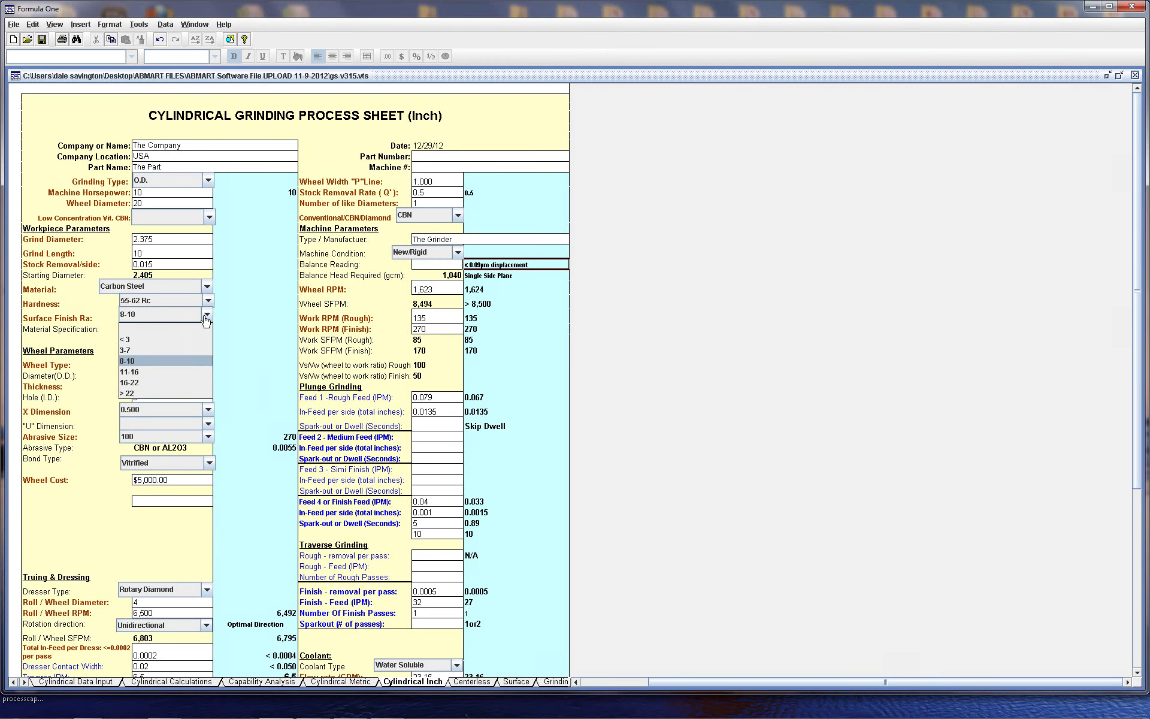
pyautogui.click(171, 393)
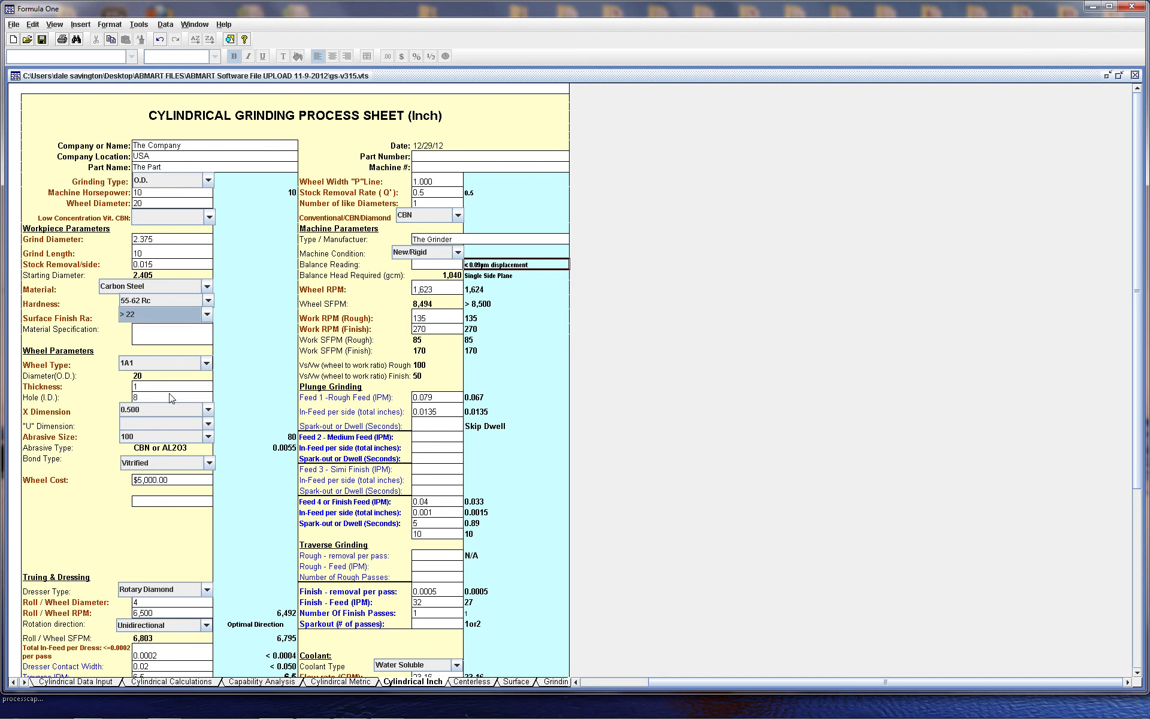
# - Try an abrasive size of 270 in the wheel parameters and set it back to 100
pyautogui.click(208, 438)
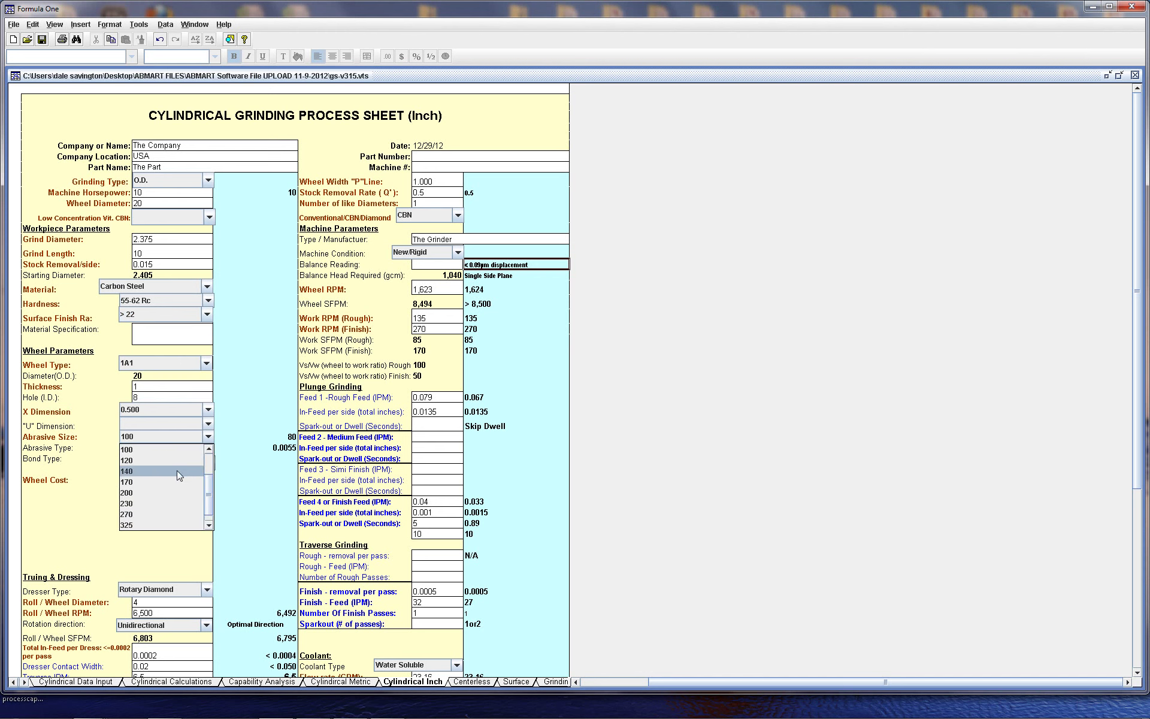
pyautogui.click(177, 513)
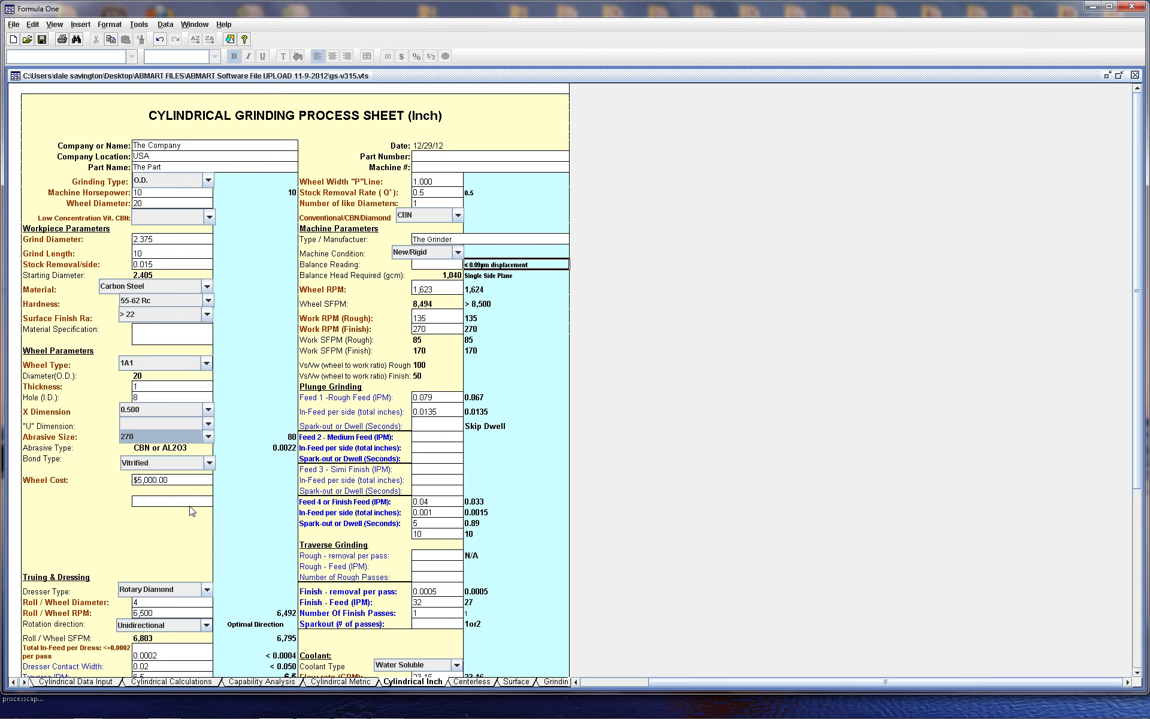
pyautogui.click(208, 437)
pyautogui.click(198, 449)
pyautogui.click(209, 440)
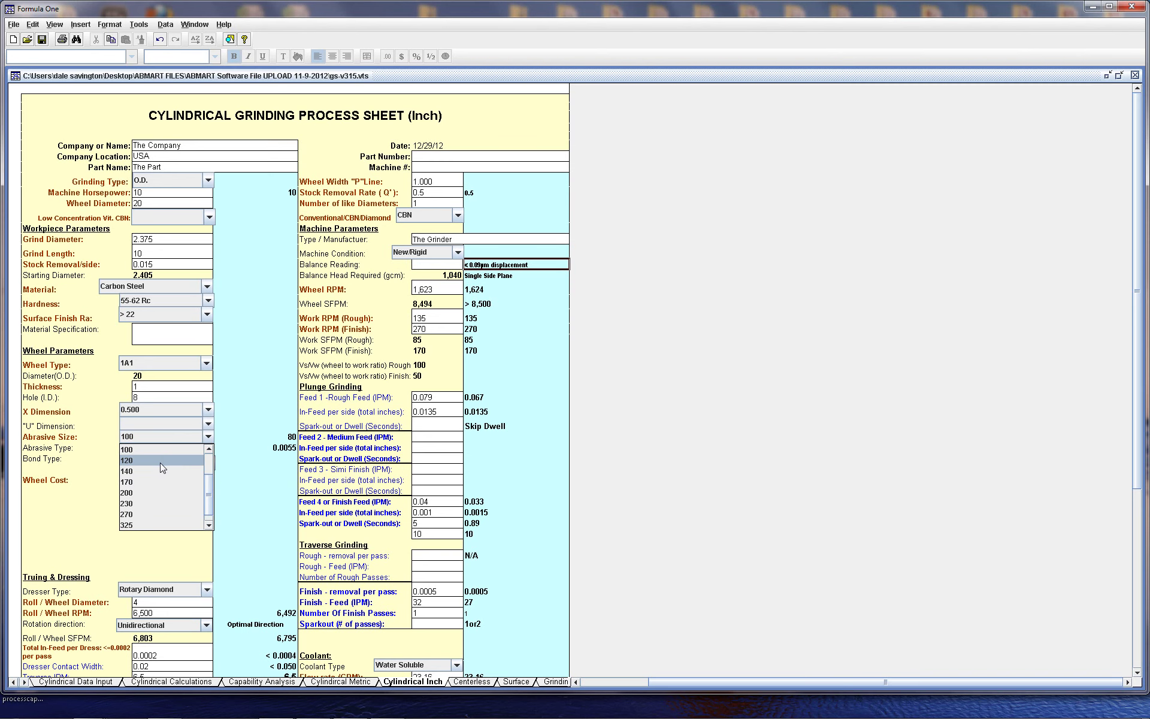
pyautogui.click(177, 446)
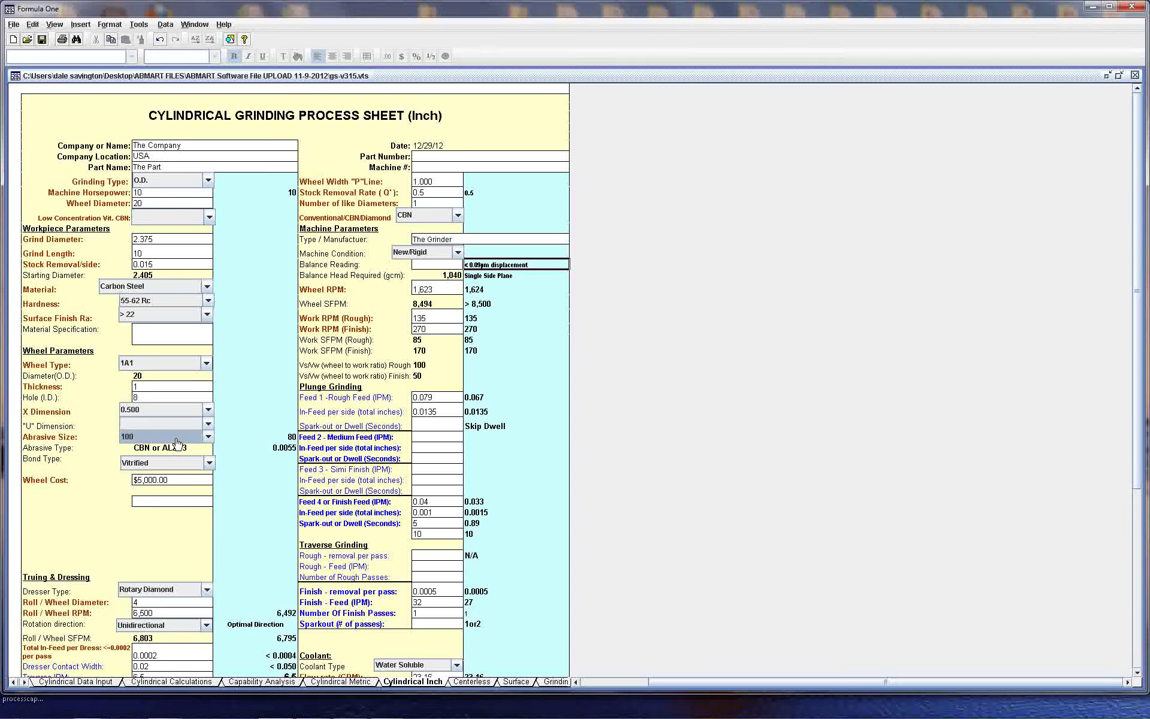
# - Look through the wheel's bond type options, clear the selection and set it back to Vitrified
pyautogui.click(210, 465)
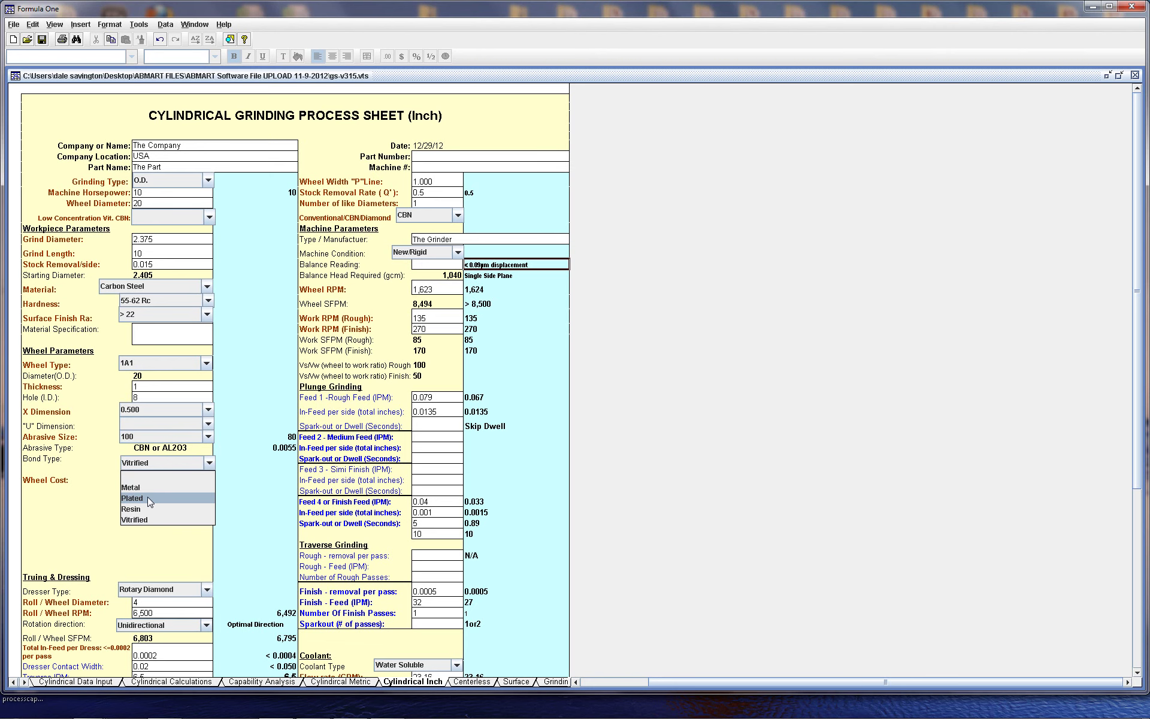
pyautogui.click(145, 520)
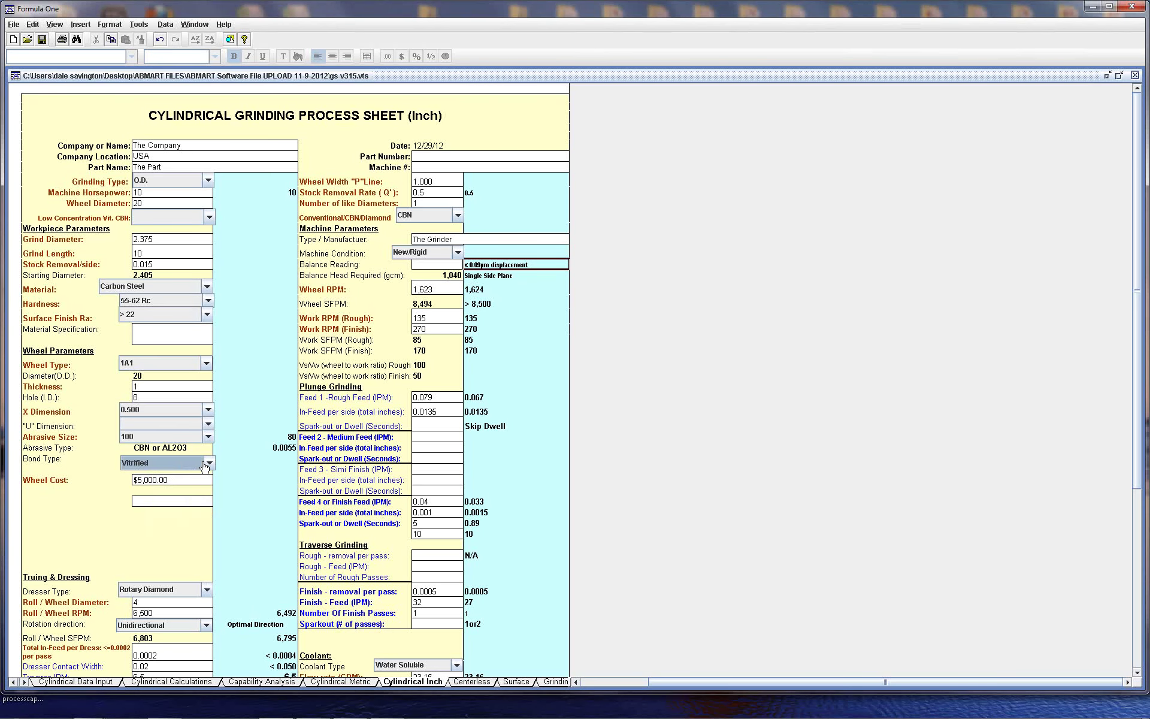
pyautogui.click(204, 463)
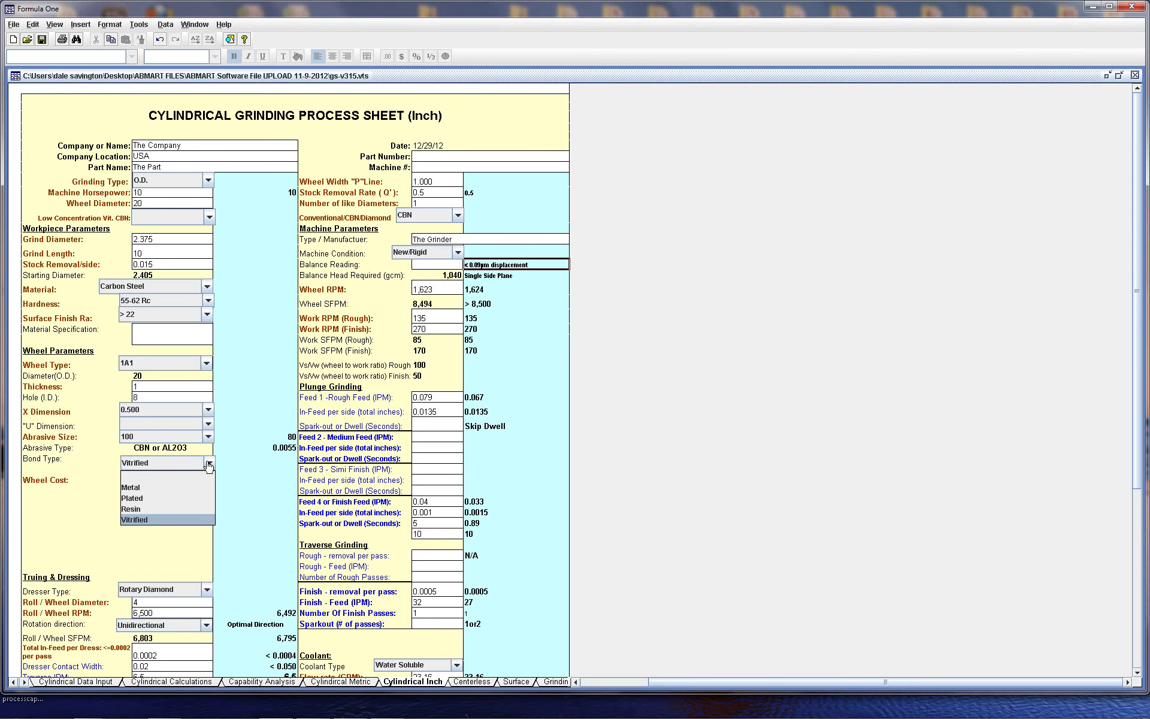
pyautogui.click(191, 476)
pyautogui.click(209, 463)
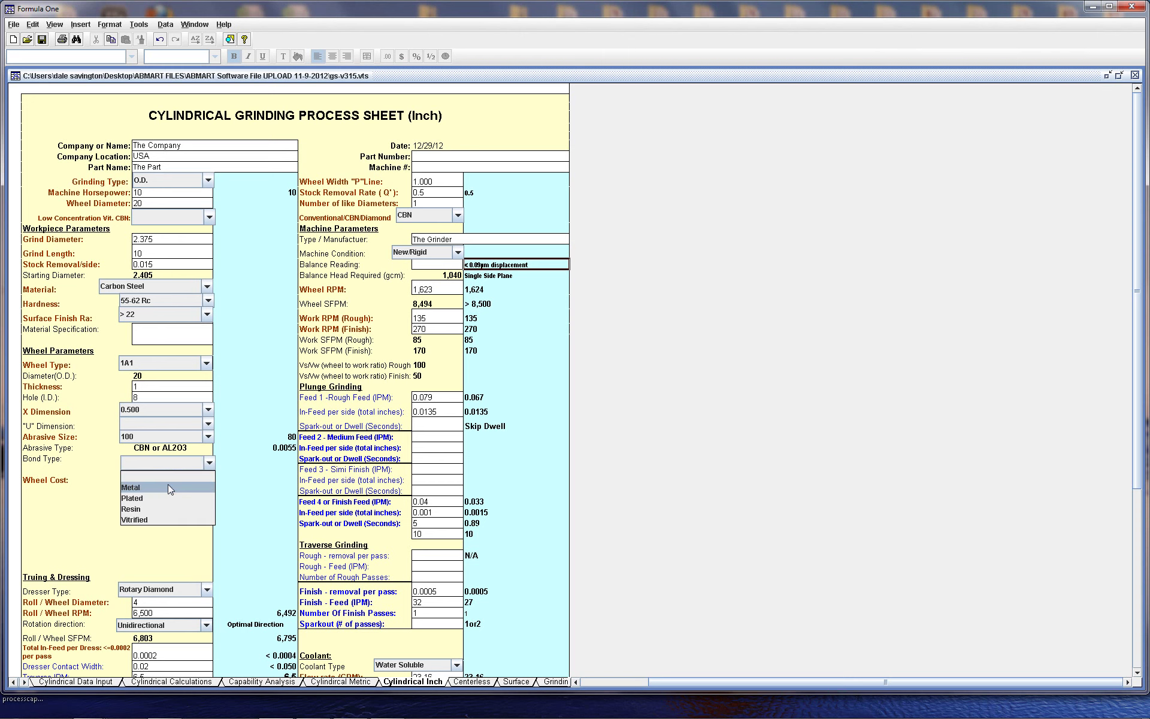
pyautogui.click(154, 520)
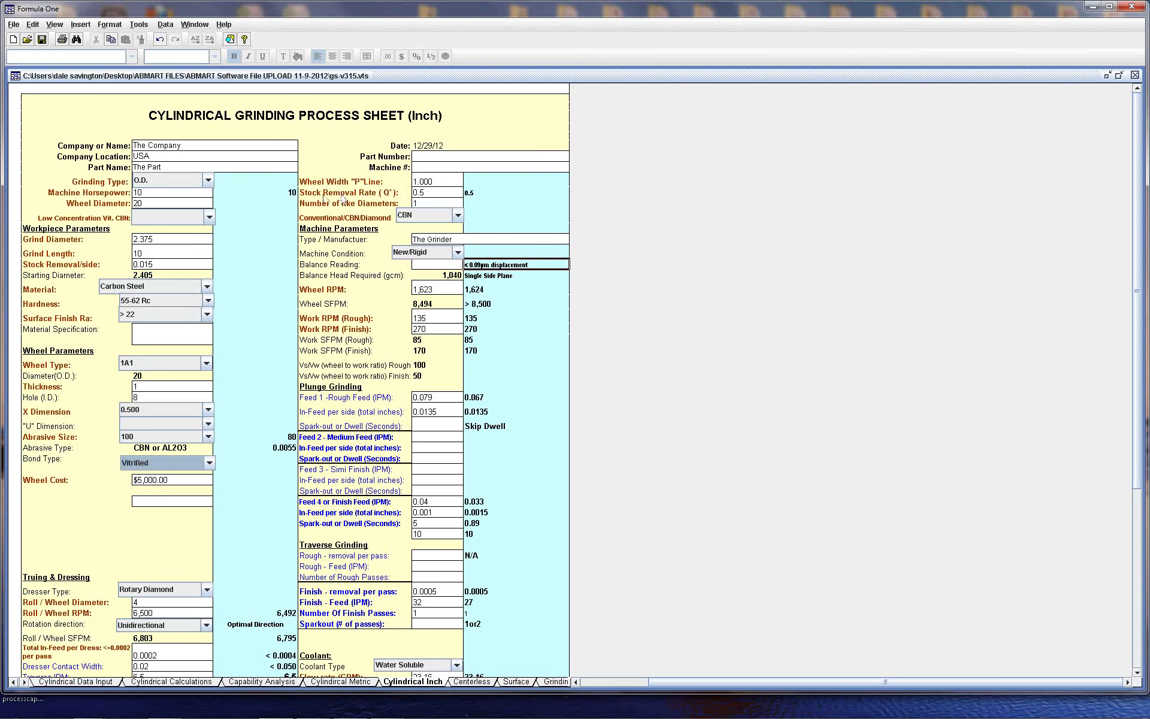
# - Set the number of like diameters to 1 and try a stock removal rate (Q') of 0.3
pyautogui.click(418, 202)
pyautogui.write('1')
pyautogui.click(433, 195)
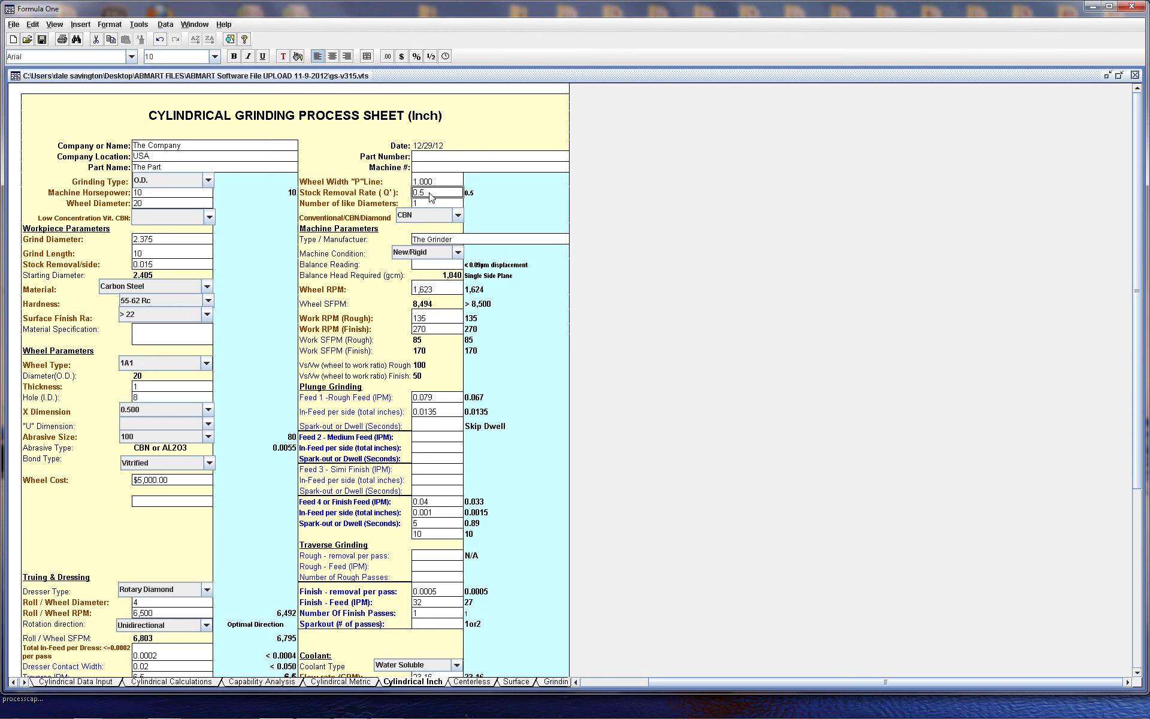
pyautogui.press('BackSpace')
pyautogui.write('3')
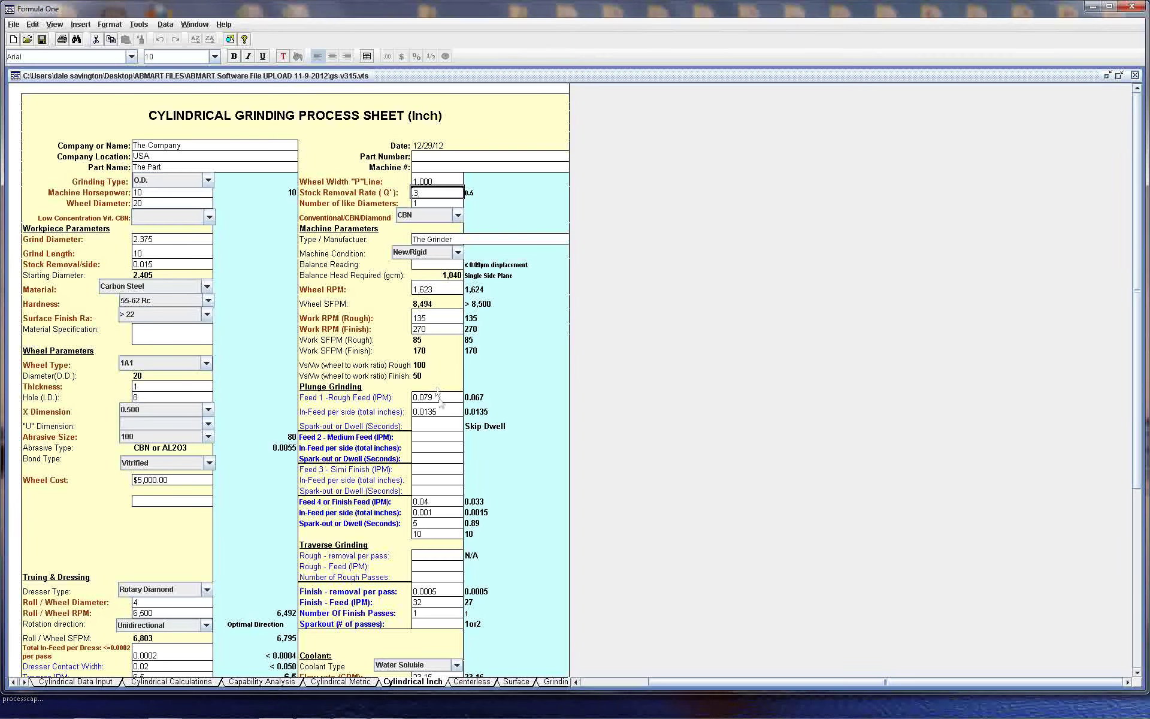
pyautogui.click(466, 398)
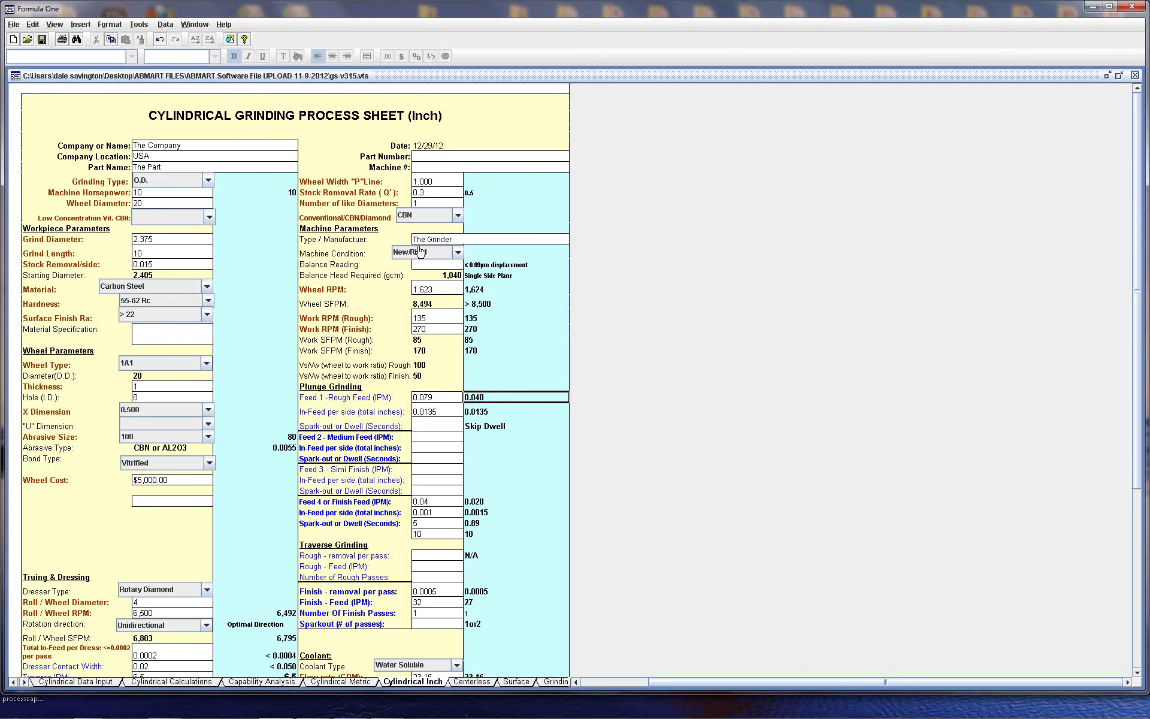
# - Set the stock removal rate (Q') to 0.5
pyautogui.click(424, 193)
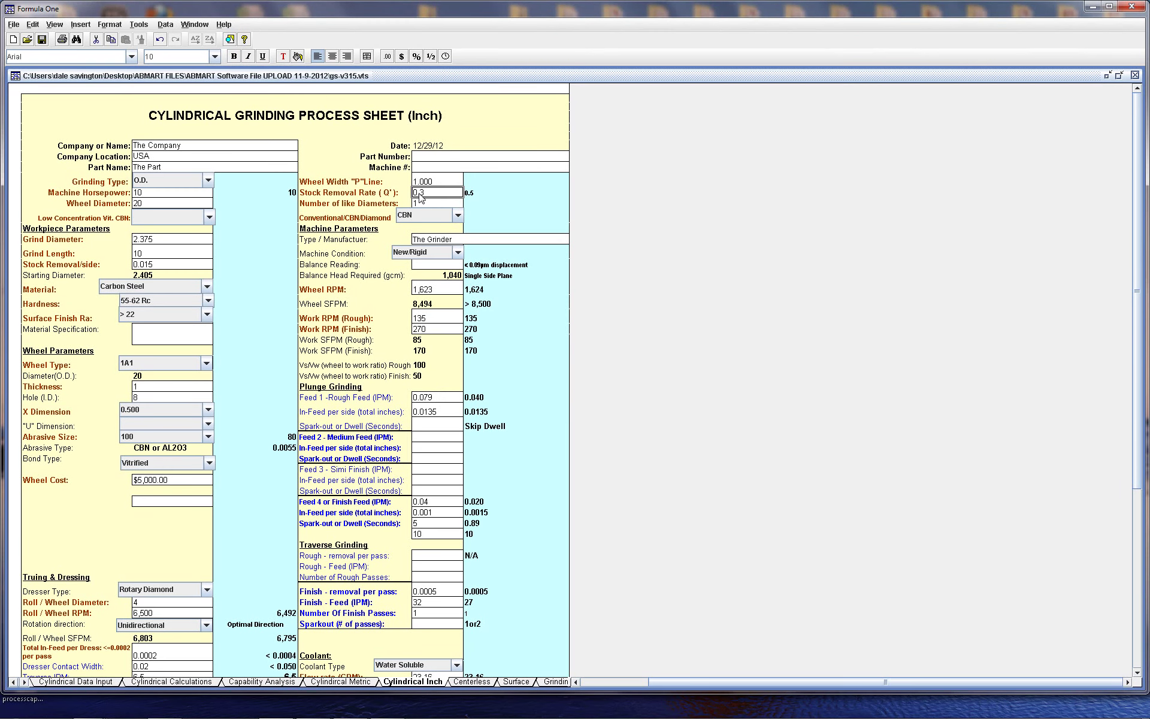
pyautogui.press('BackSpace')
pyautogui.write('.5')
pyautogui.click(422, 205)
# - Look through the Conventional/CBN/Diamond options keeping CBN, and try a wheel RPM of 2,000
pyautogui.click(458, 216)
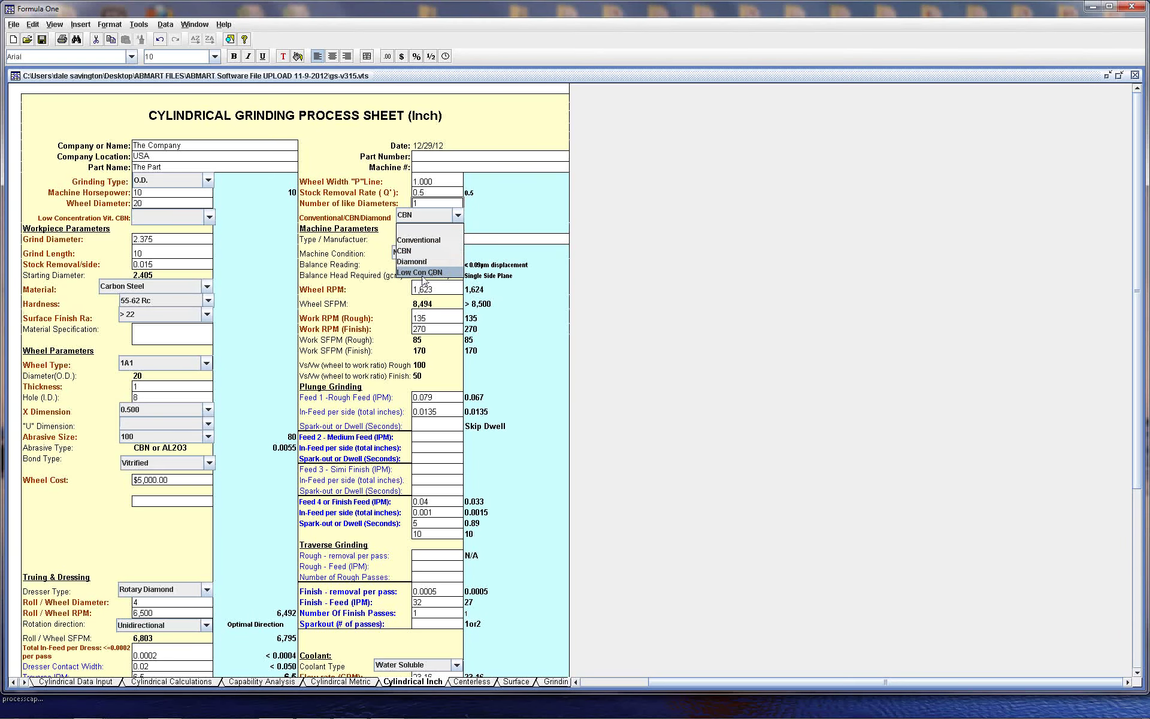
pyautogui.click(421, 251)
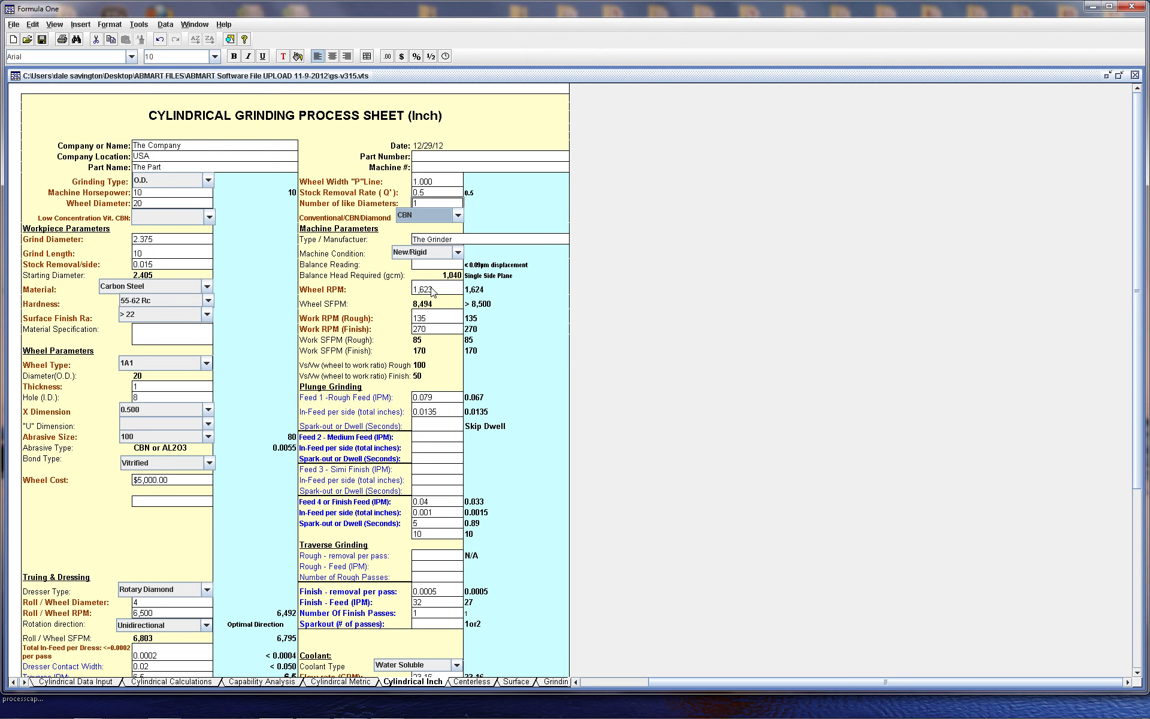
pyautogui.click(427, 289)
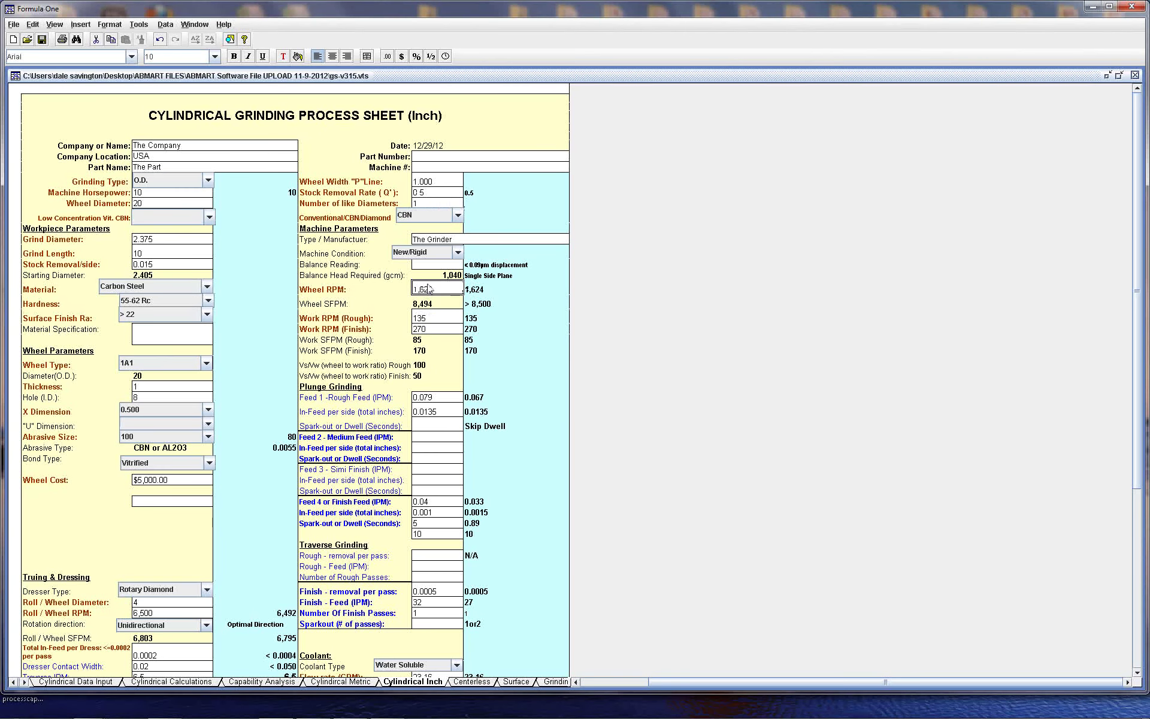
pyautogui.doubleClick(429, 288)
pyautogui.write('2,000')
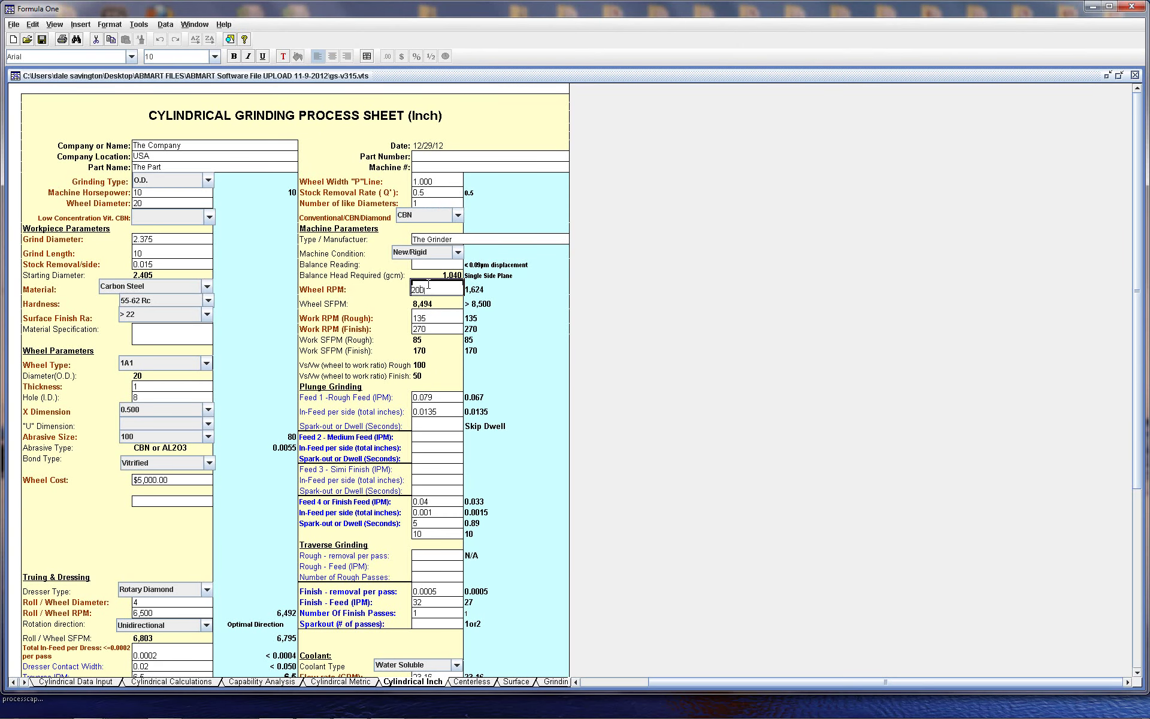
pyautogui.click(428, 267)
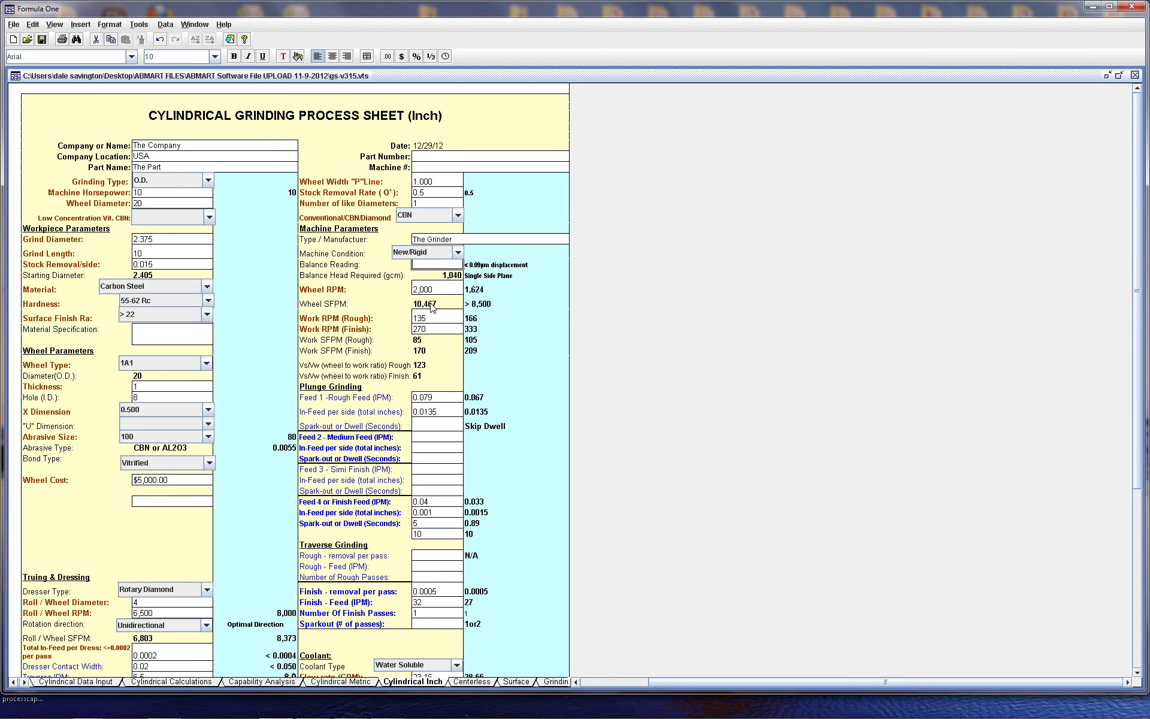
# - Set the wheel RPM in the machine parameters to 1,693
pyautogui.click(423, 293)
pyautogui.write('1693')
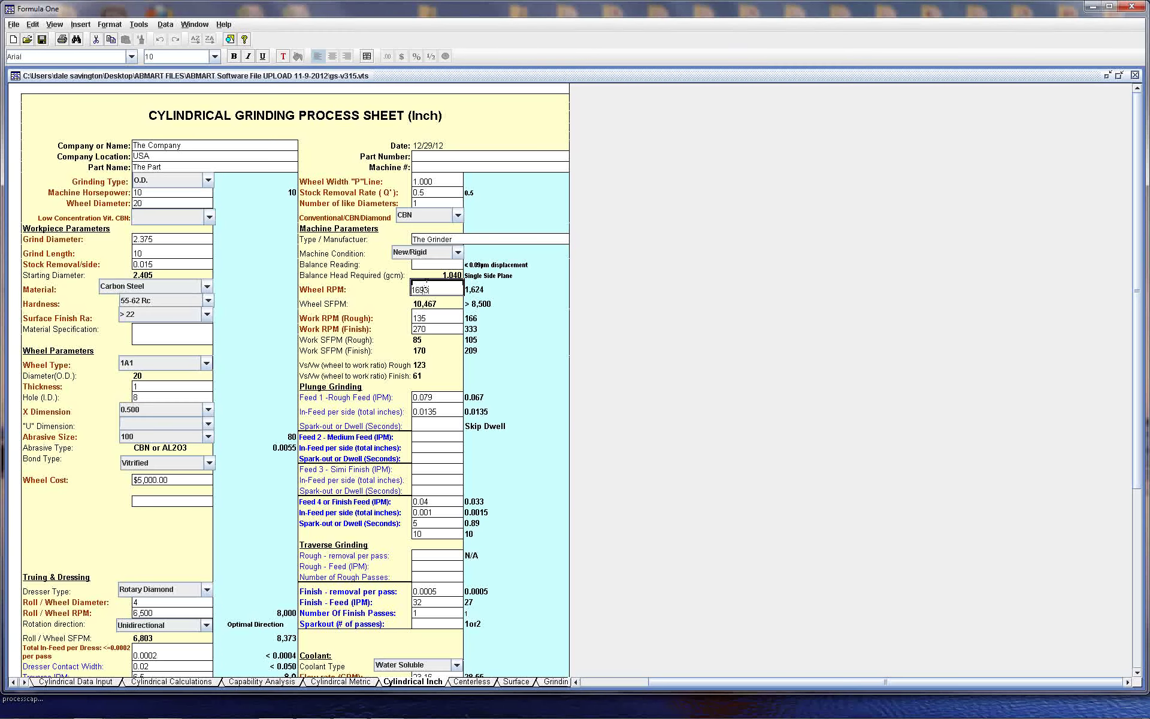
pyautogui.click(433, 265)
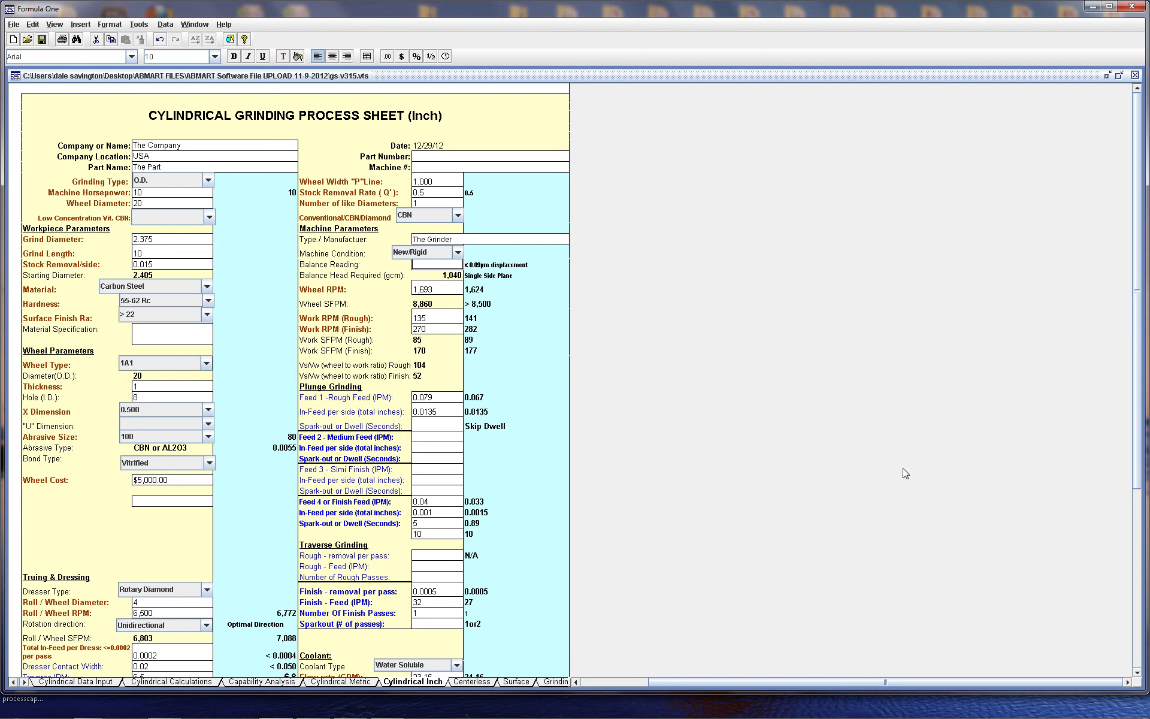
# - Try an in-feed per side of 0.002 for Feed 4 (finish) in plunge grinding and set it back to 0.001
pyautogui.click(422, 515)
pyautogui.write('.00')
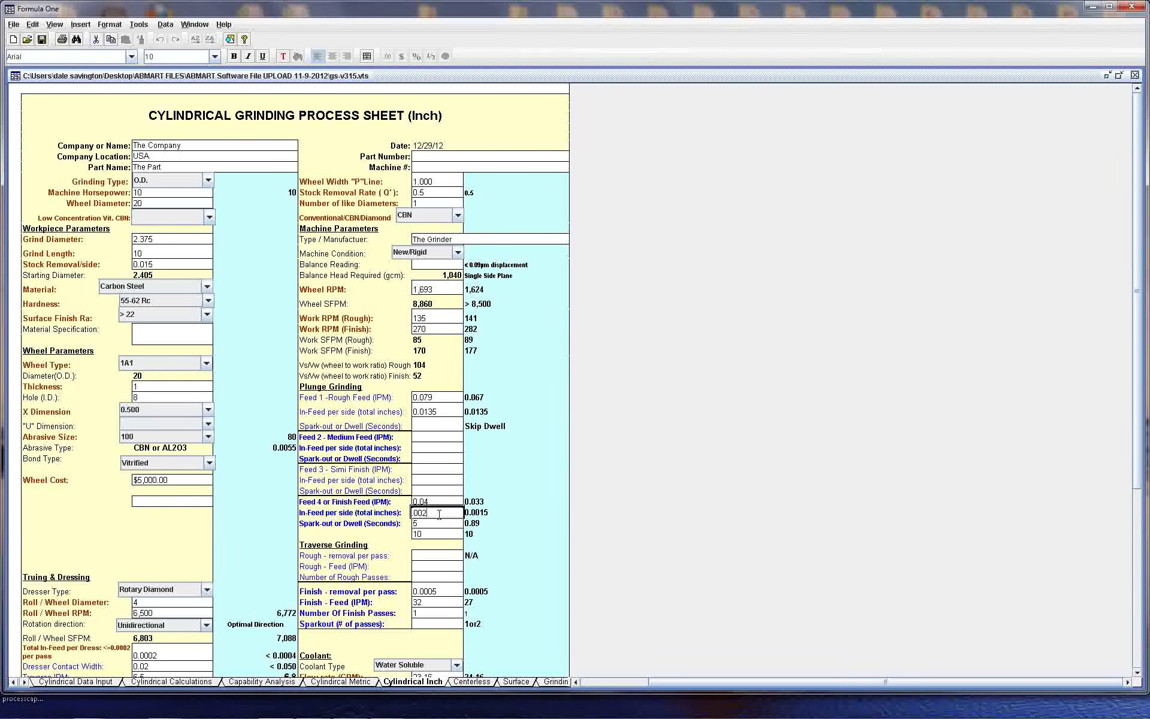
pyautogui.click(448, 503)
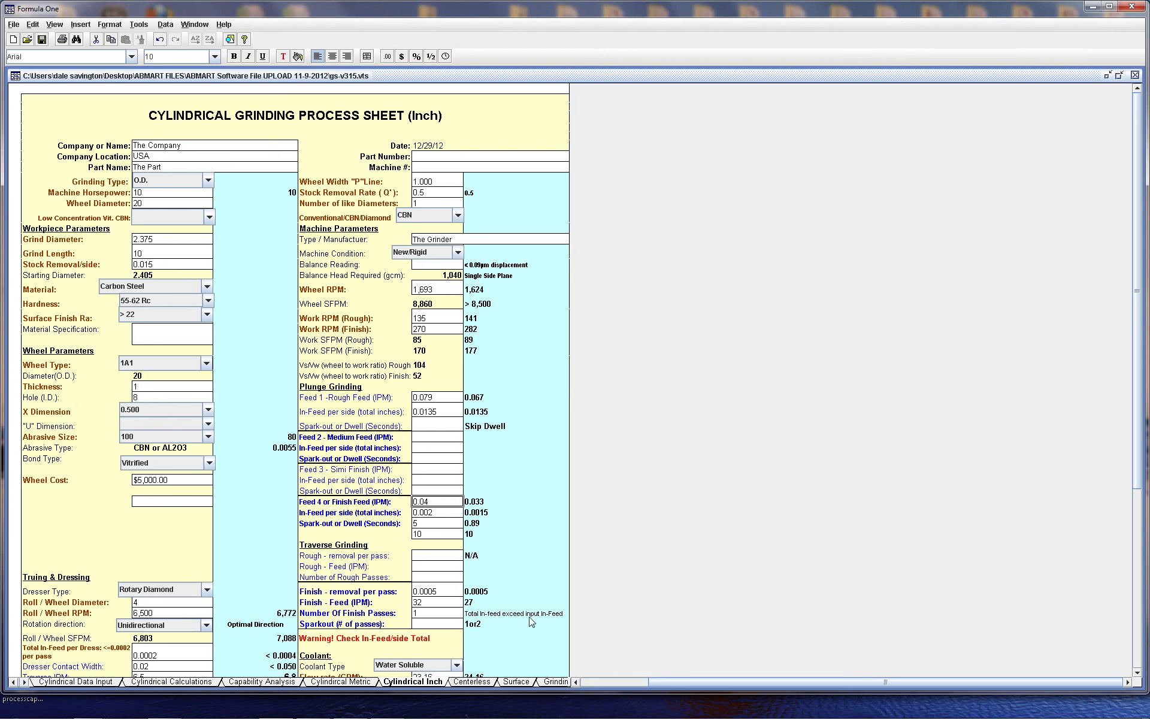
pyautogui.click(432, 514)
pyautogui.write('0')
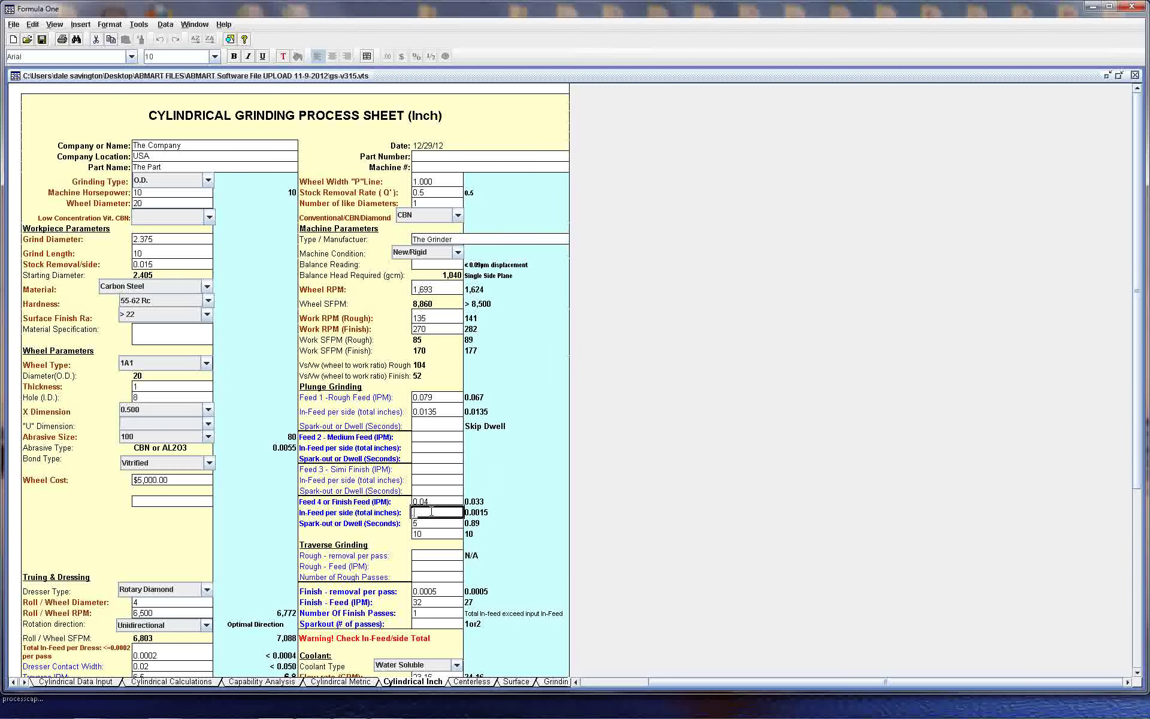
pyautogui.write('.001')
pyautogui.click(430, 503)
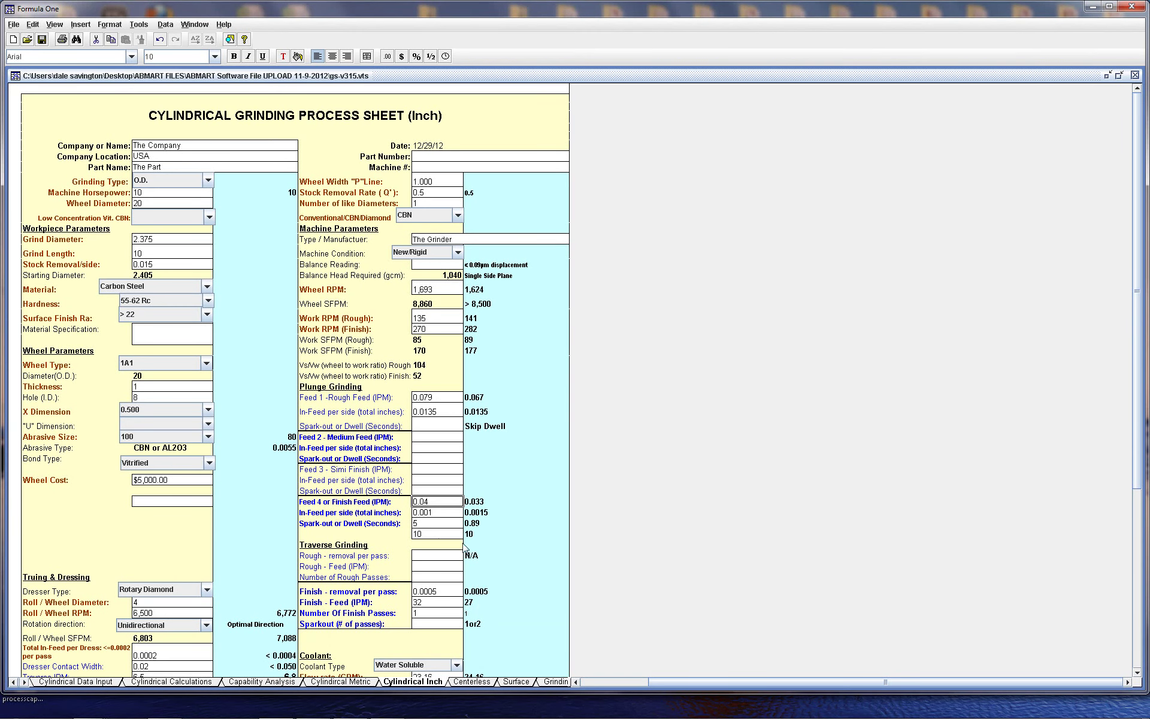
# - Try the Conventional abrasive option, look through the wheel's X dimension choices, and set the abrasive option back to CBN
pyautogui.scroll(-5, 1136, 674)
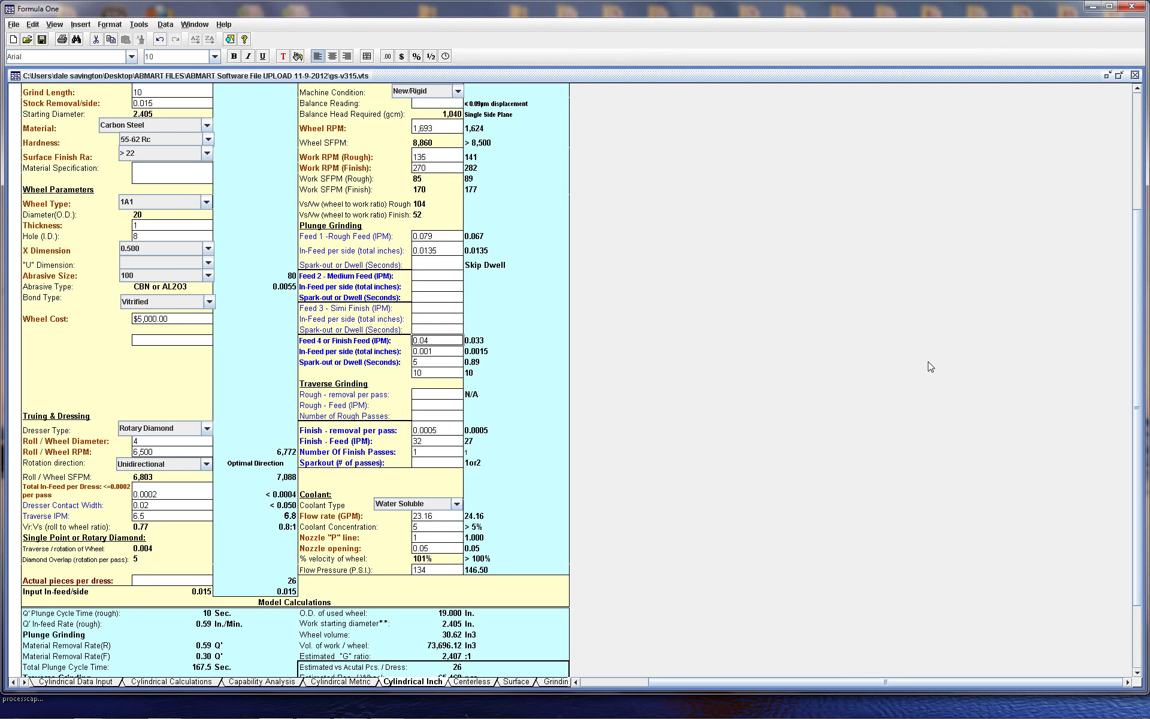
pyautogui.moveTo(1136, 392); pyautogui.dragTo(1139, 299)
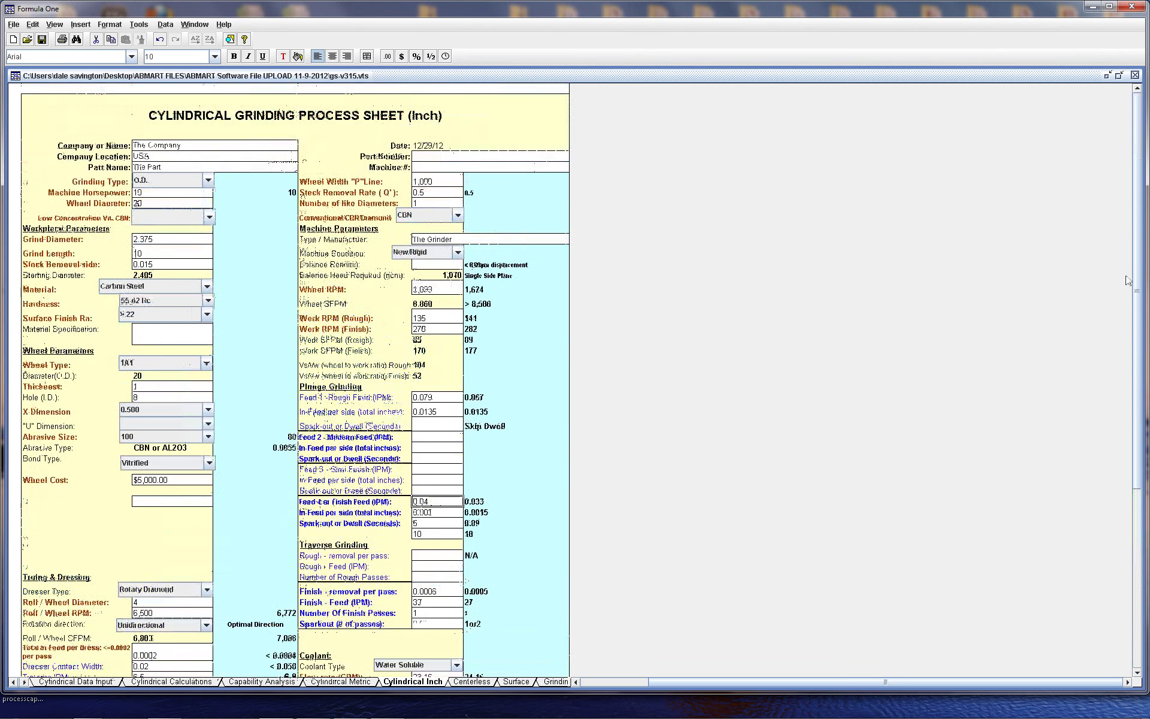
pyautogui.click(455, 217)
pyautogui.click(427, 243)
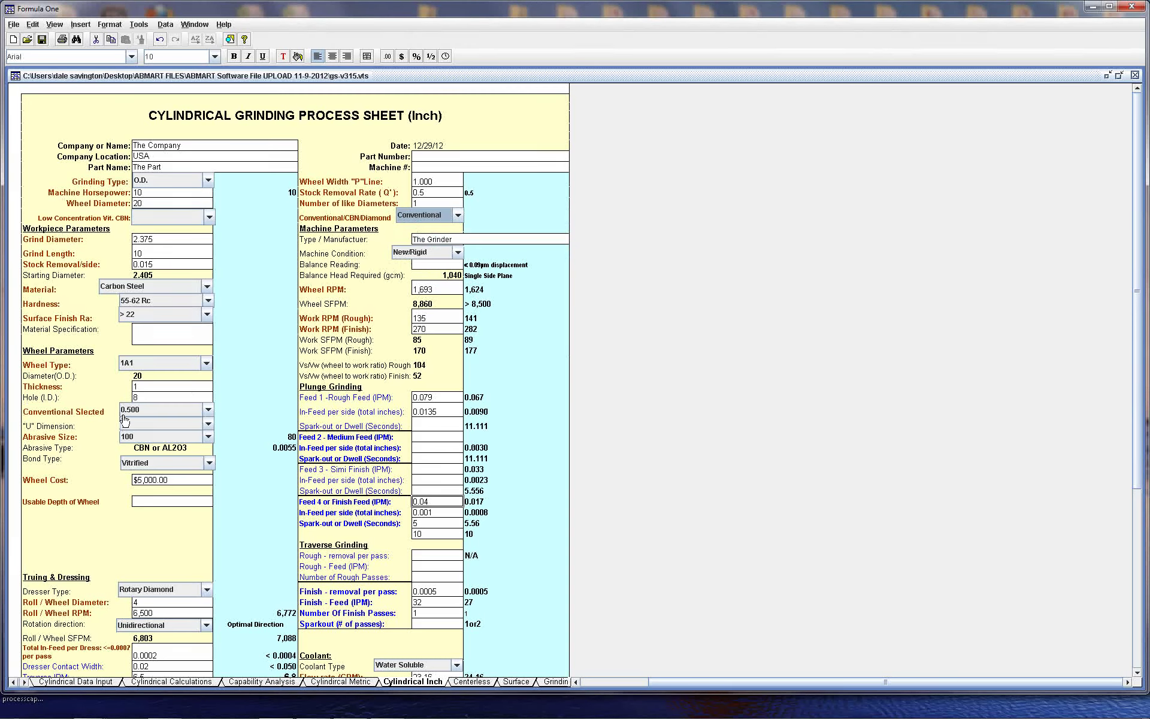
pyautogui.click(207, 410)
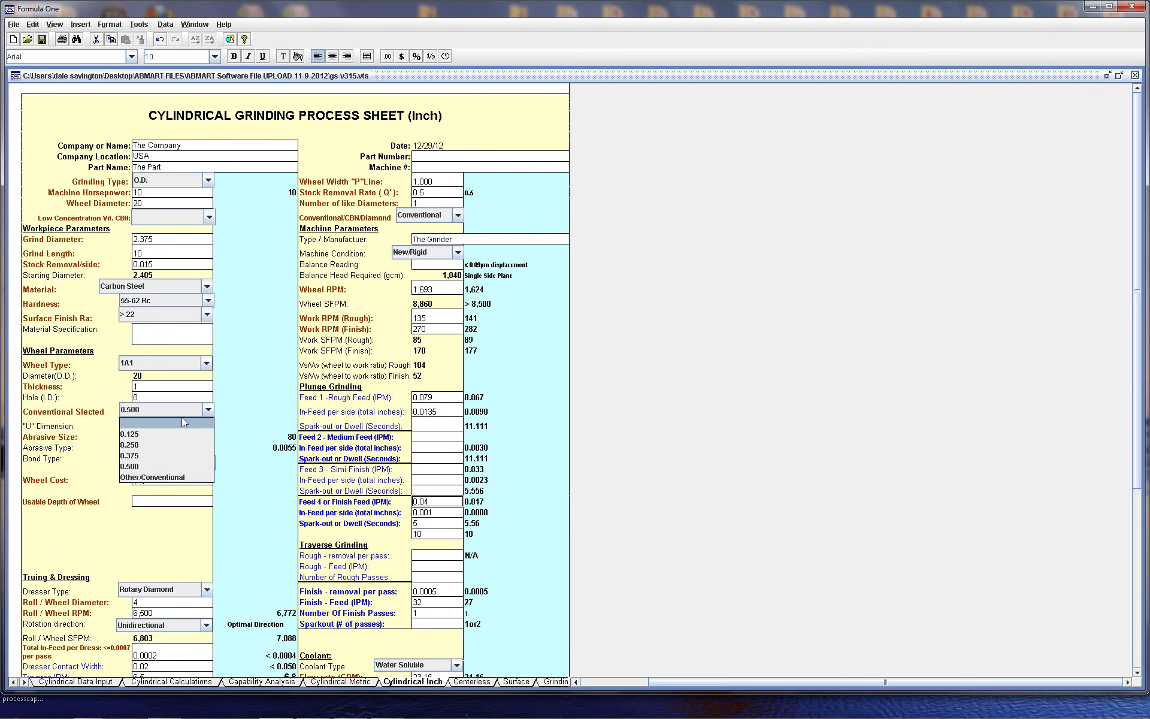
pyautogui.click(458, 216)
pyautogui.click(434, 252)
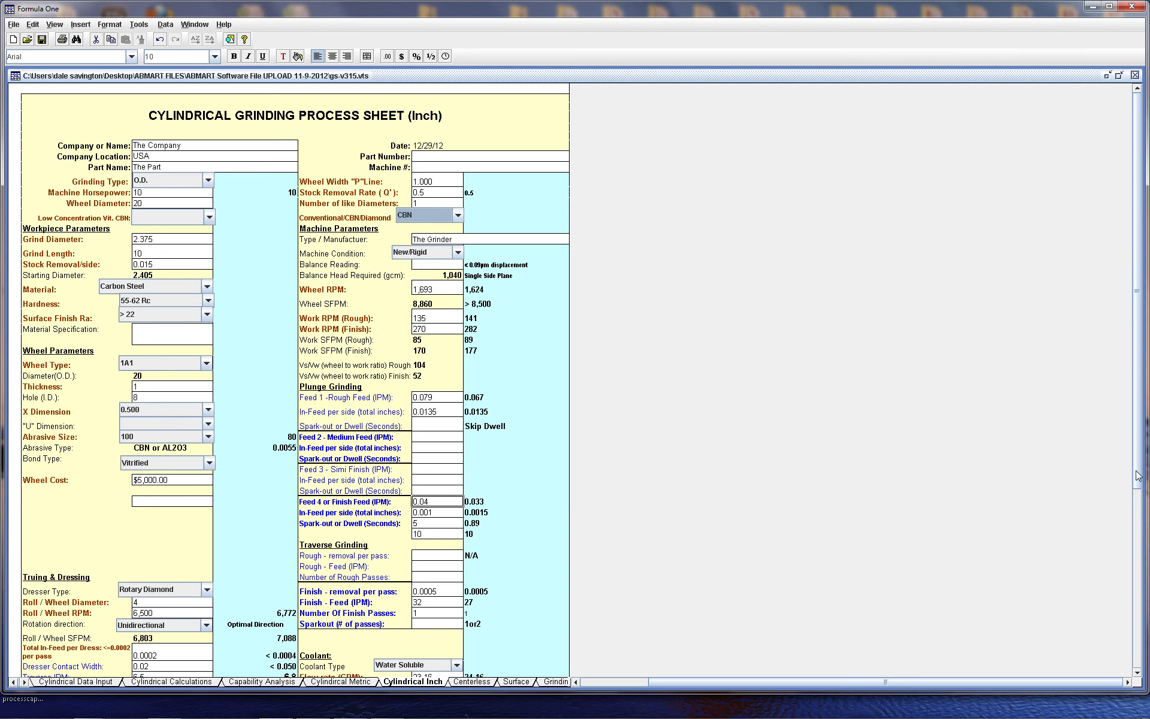
# - Look through the dresser type options under Truing & Dressing and keep Rotary Diamond
pyautogui.scroll(-5, 1141, 479)
pyautogui.scroll(-2, 1141, 587)
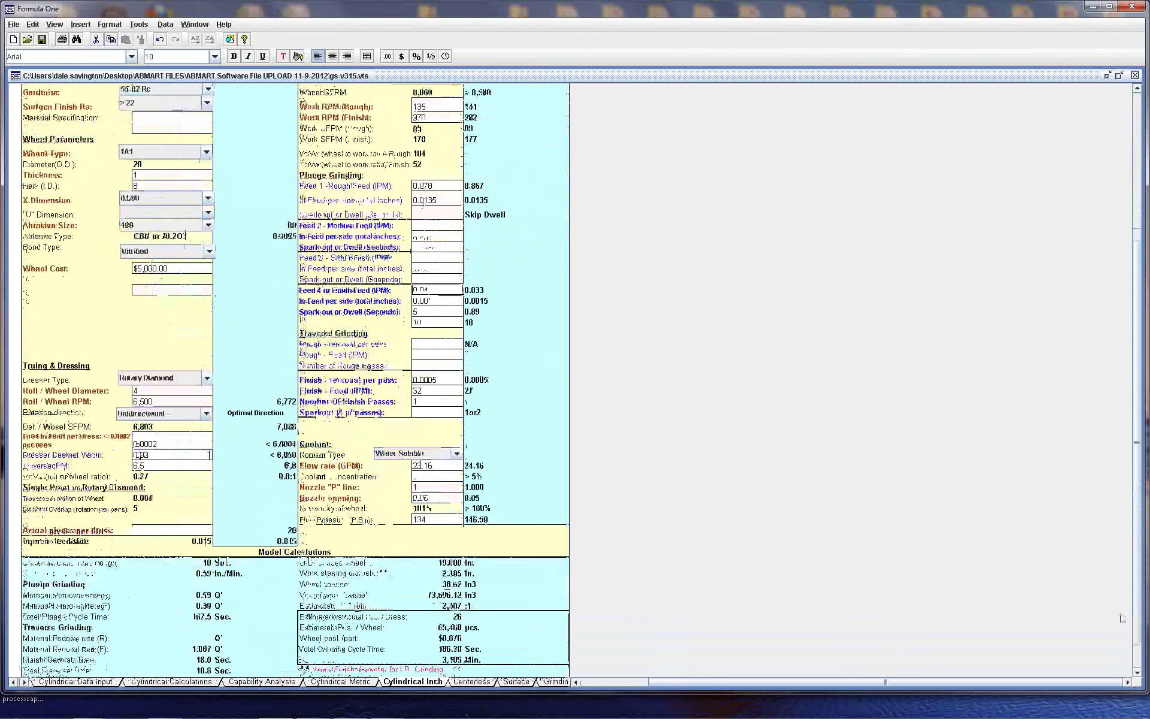
pyautogui.click(206, 378)
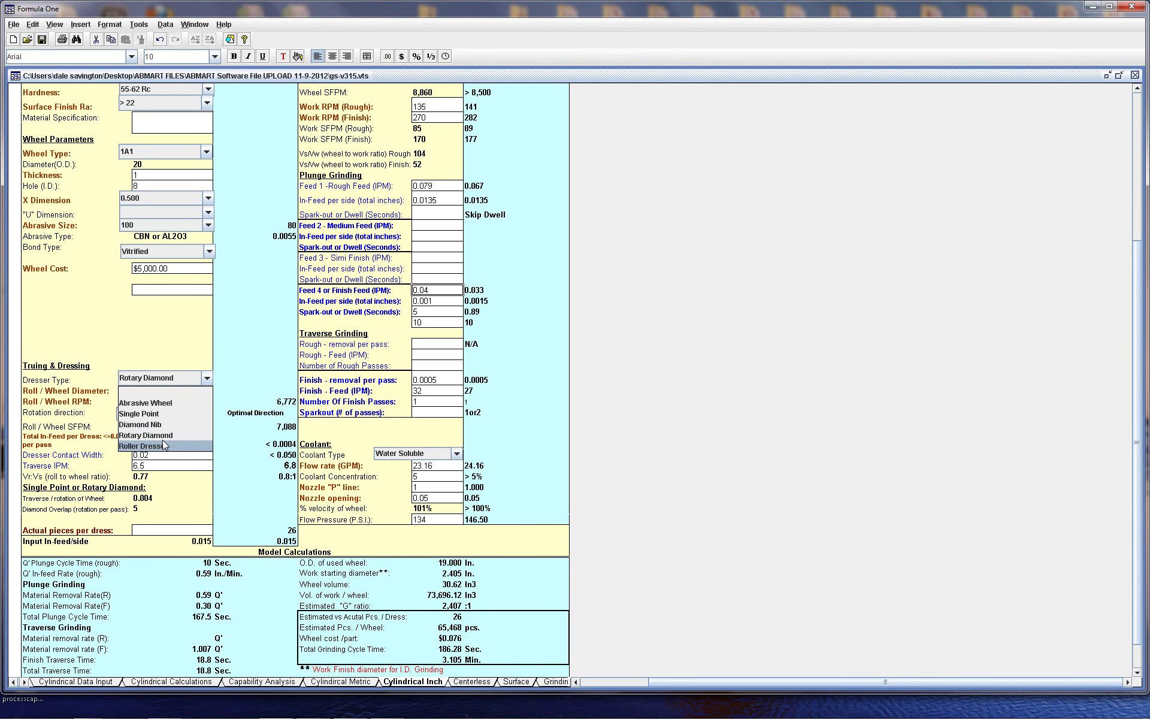
pyautogui.click(184, 381)
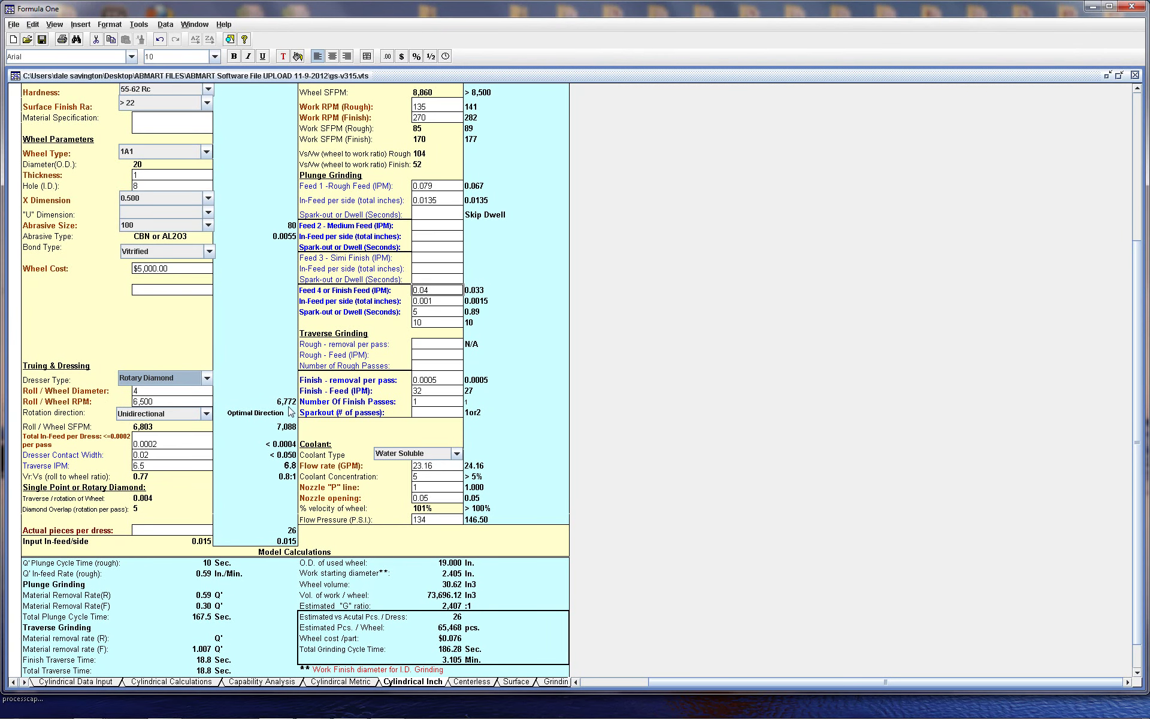
# - Try Counterdirectional as the dresser's rotation direction and set it back to Unidirectional
pyautogui.click(205, 413)
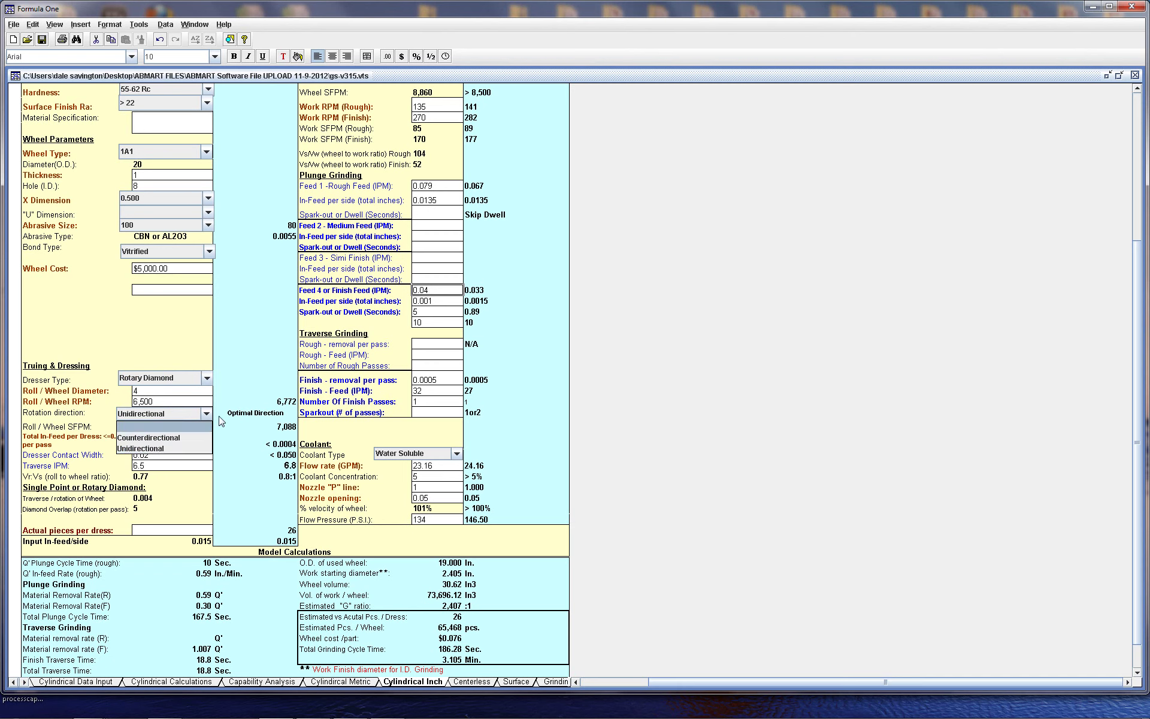
pyautogui.click(154, 440)
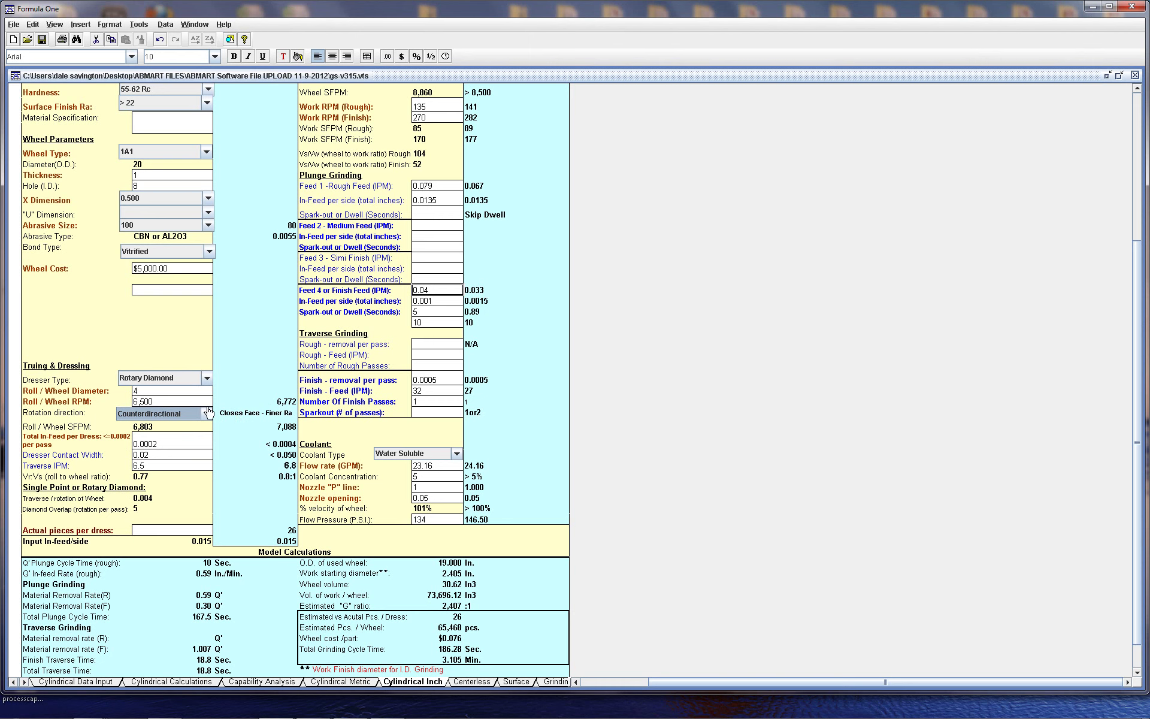
pyautogui.click(207, 414)
pyautogui.click(201, 427)
# - Try 100 and 26 as the actual pieces per dress to compare the wheel life and cost estimates
pyautogui.moveTo(1140, 527); pyautogui.dragTo(1143, 551)
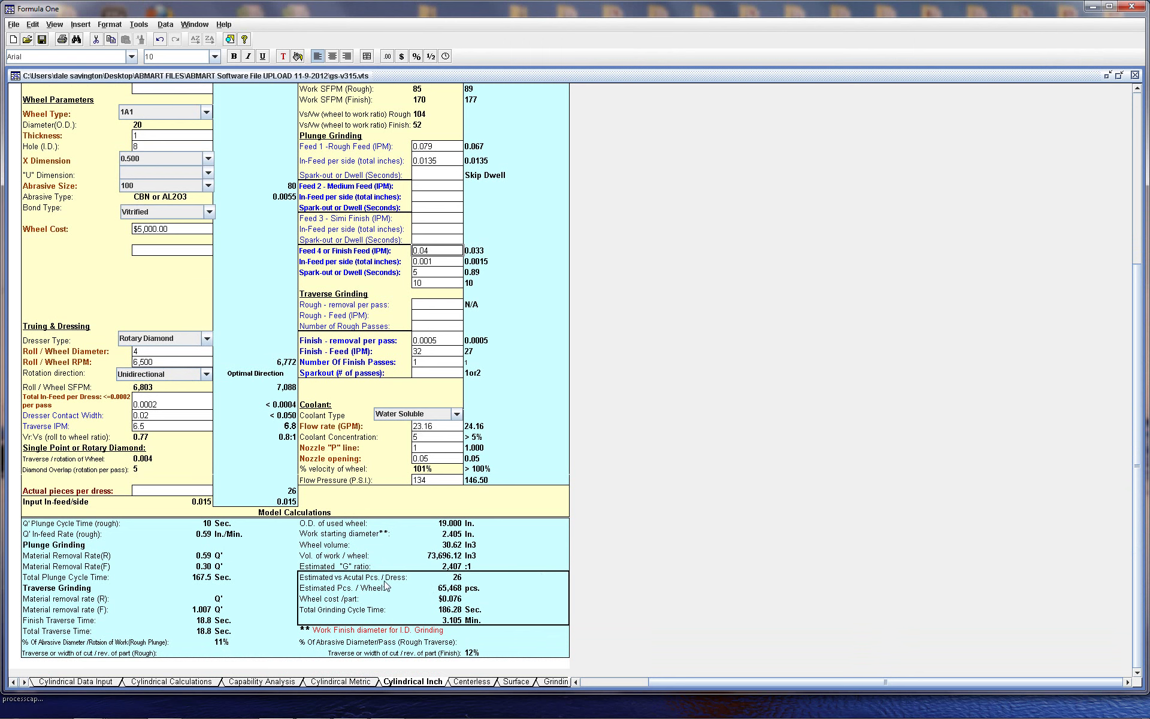
pyautogui.click(172, 492)
pyautogui.write('100')
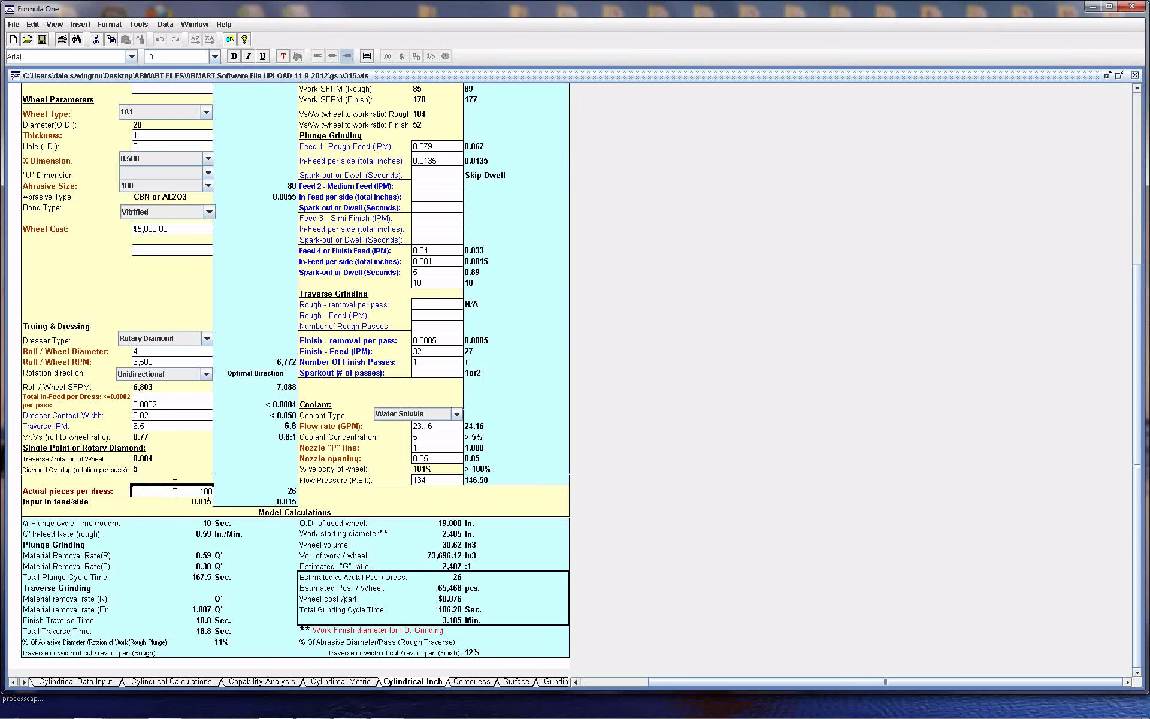
pyautogui.click(458, 566)
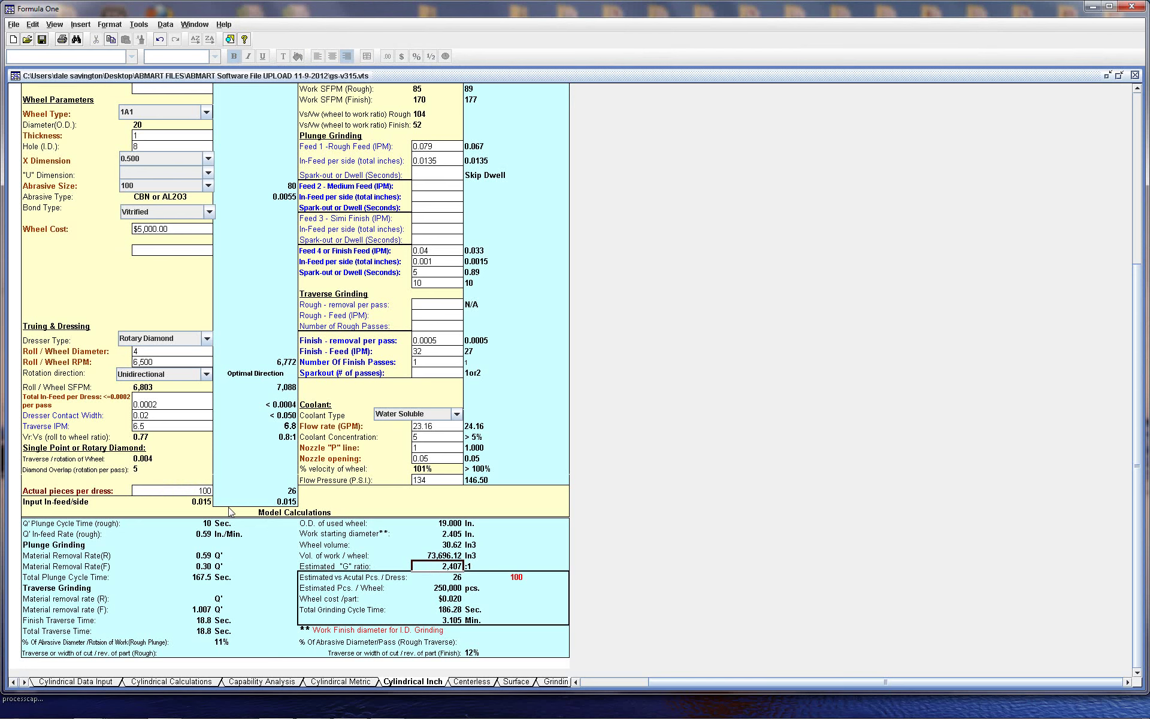
pyautogui.click(191, 494)
pyautogui.write('26')
pyautogui.click(333, 567)
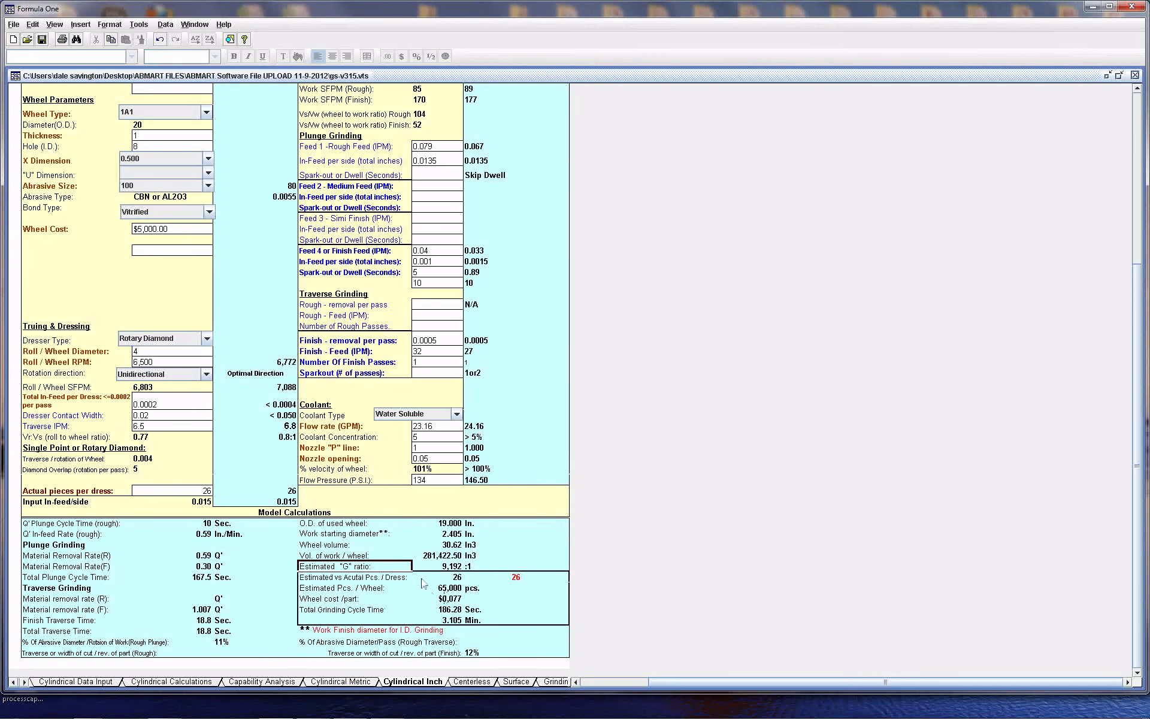
# - Enter 100 actual pieces per dress once more, check the model calculations, and clear the entry
pyautogui.click(207, 488)
pyautogui.write('100')
pyautogui.click(372, 610)
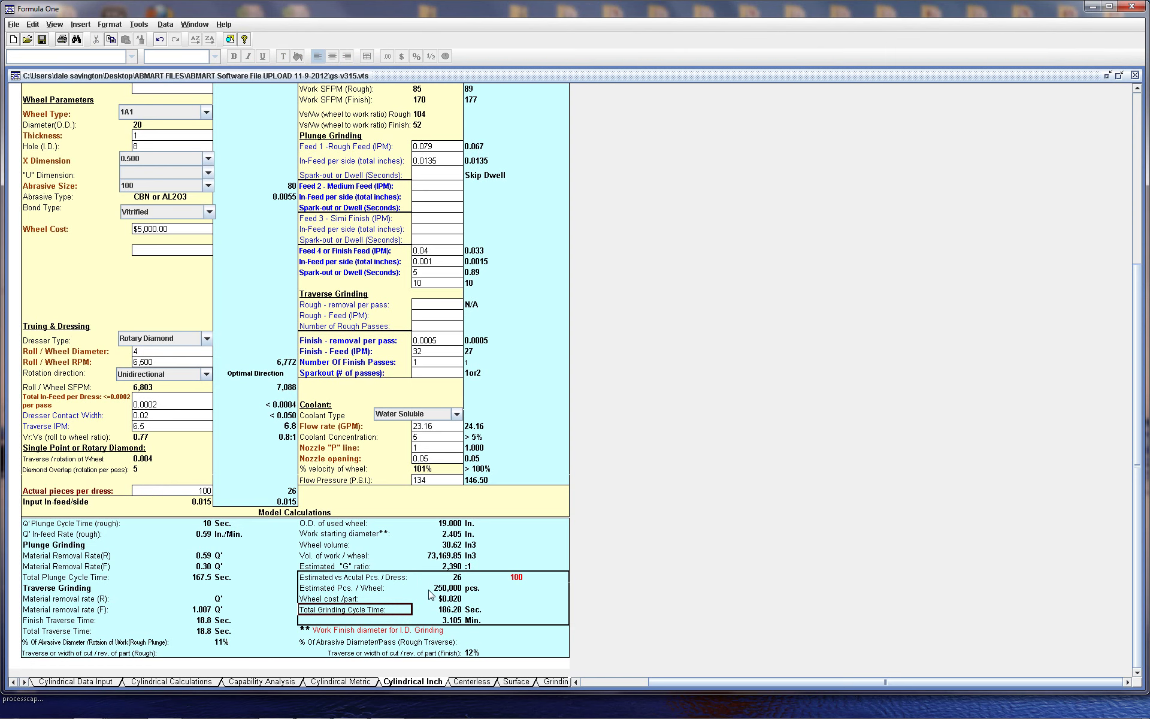
pyautogui.click(179, 491)
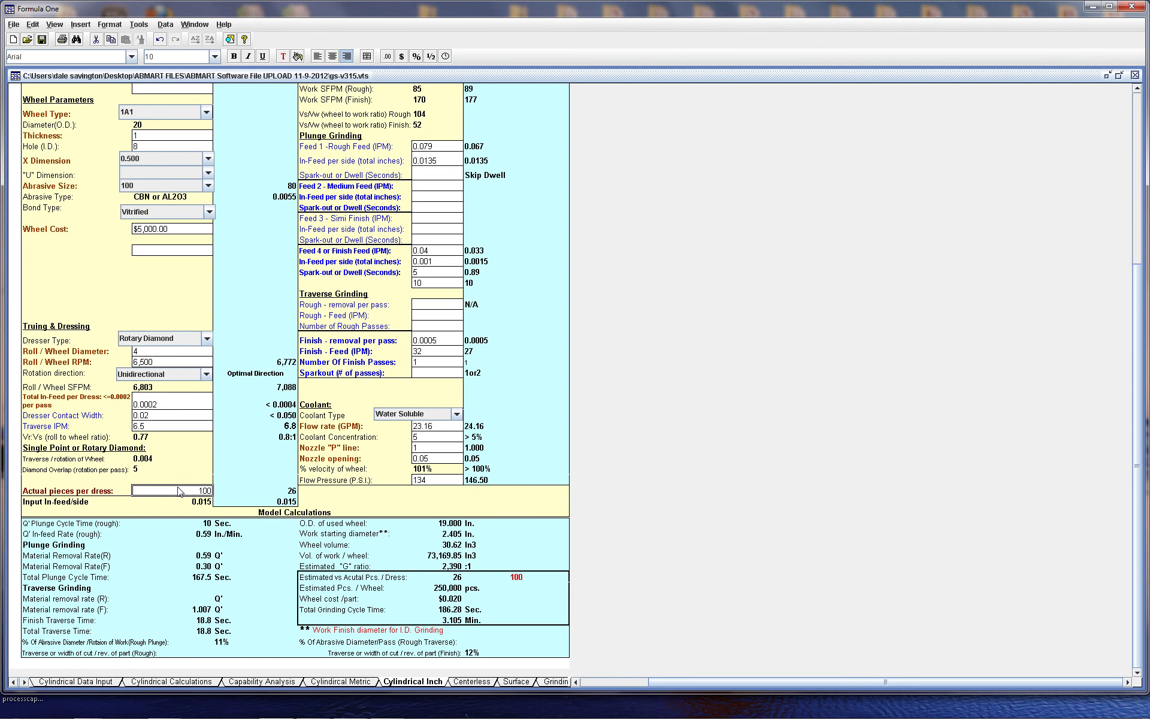
pyautogui.press('BackSpace')
pyautogui.click(195, 472)
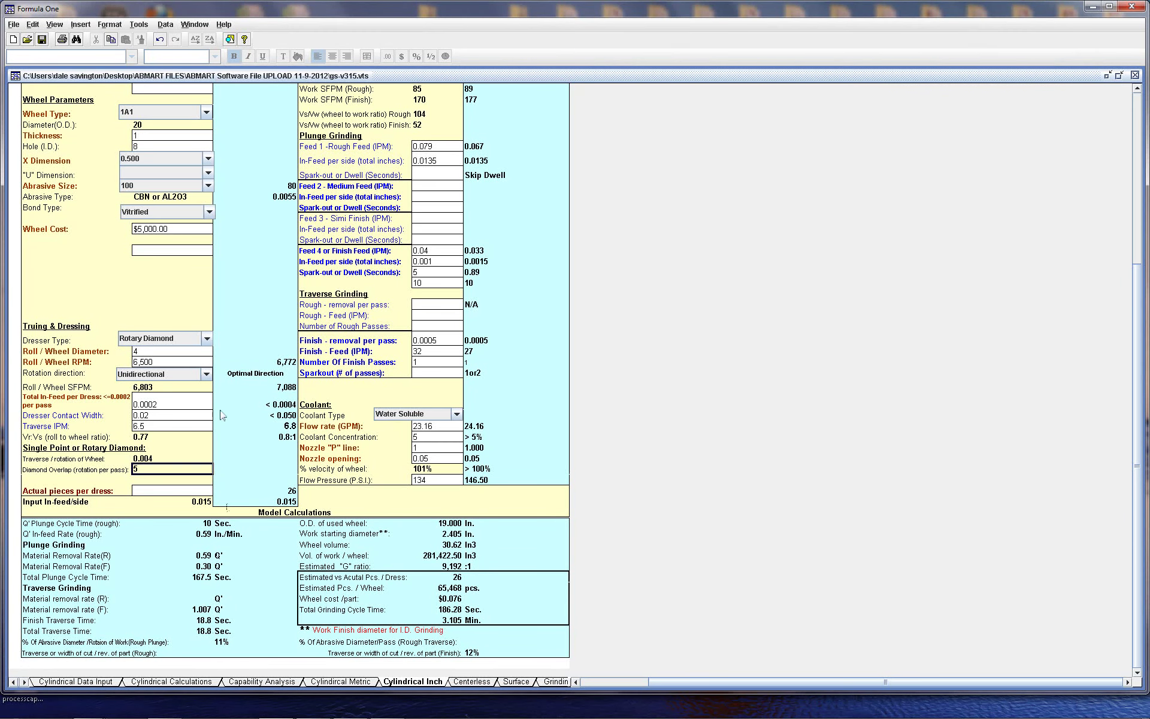
# - Try an abrasive size of 230 to check its effect on the model calculations and set it back to 100
pyautogui.click(208, 186)
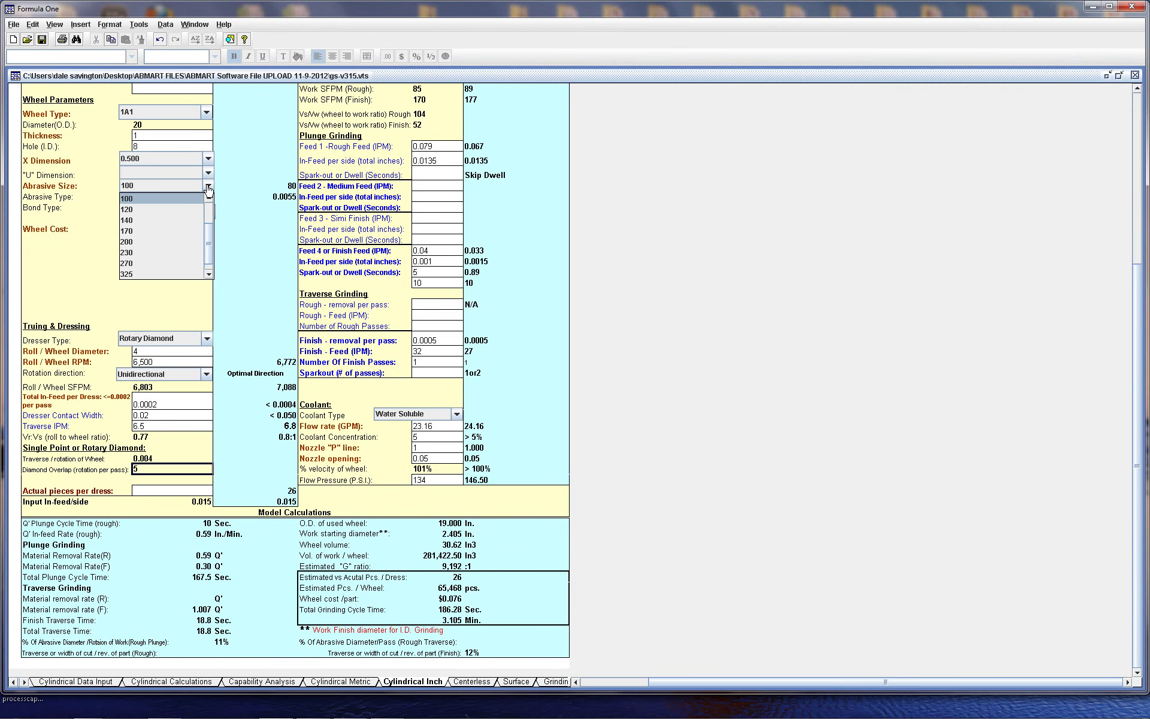
pyautogui.click(183, 259)
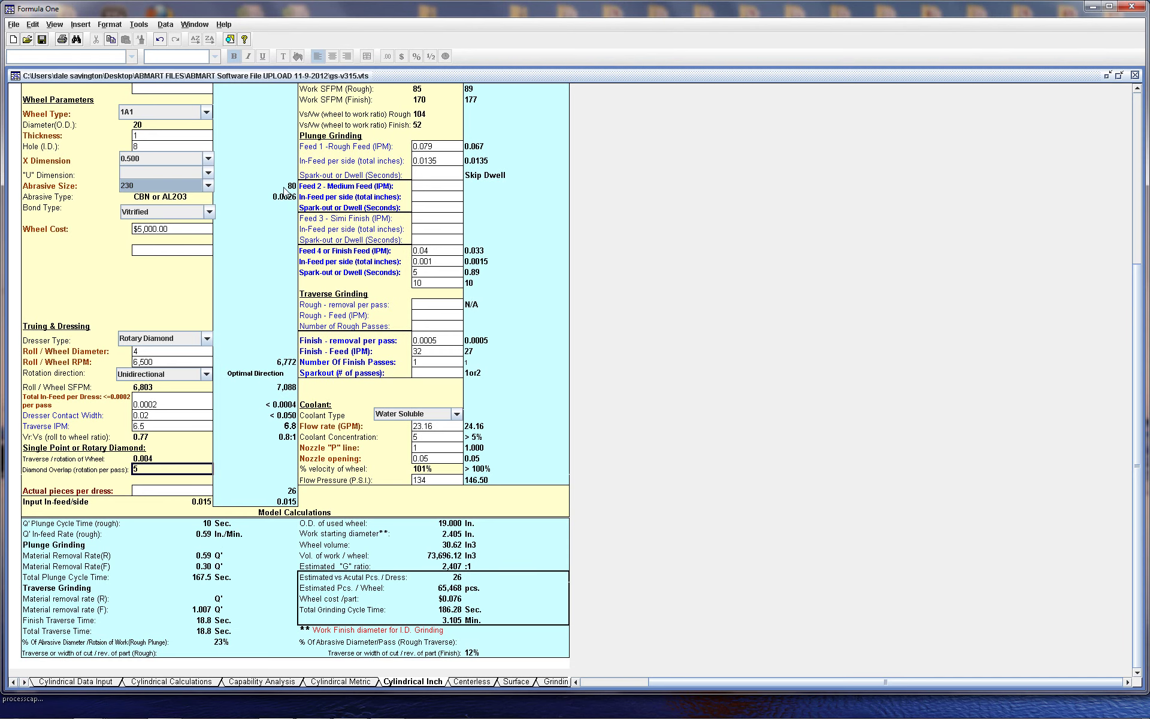
pyautogui.click(208, 186)
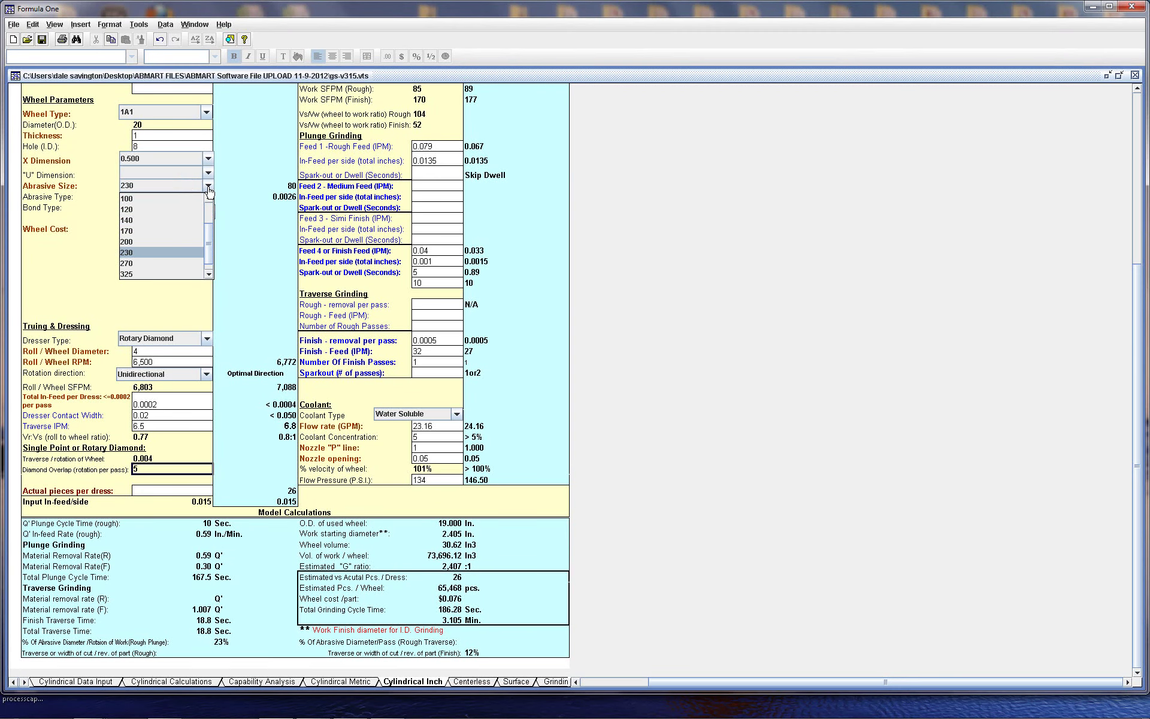
pyautogui.click(155, 199)
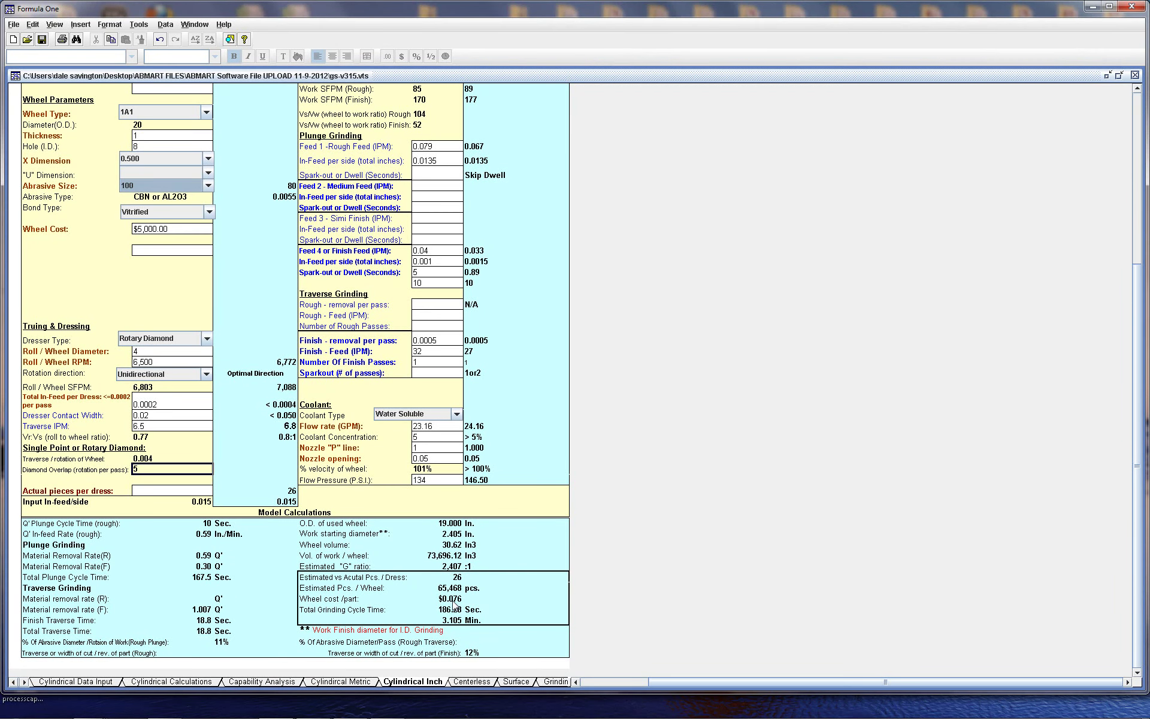
# - Open the Cylindrical Metric sheet and review its input parameters and model calculations
pyautogui.click(341, 682)
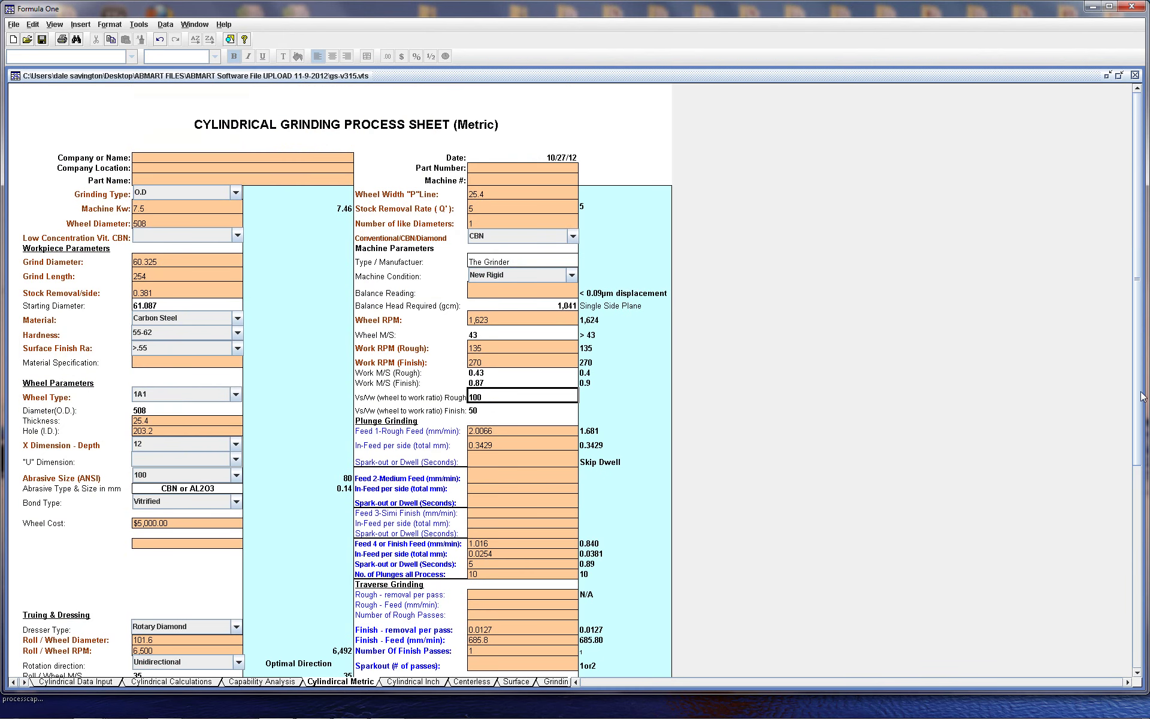
pyautogui.moveTo(1141, 396); pyautogui.dragTo(1140, 617)
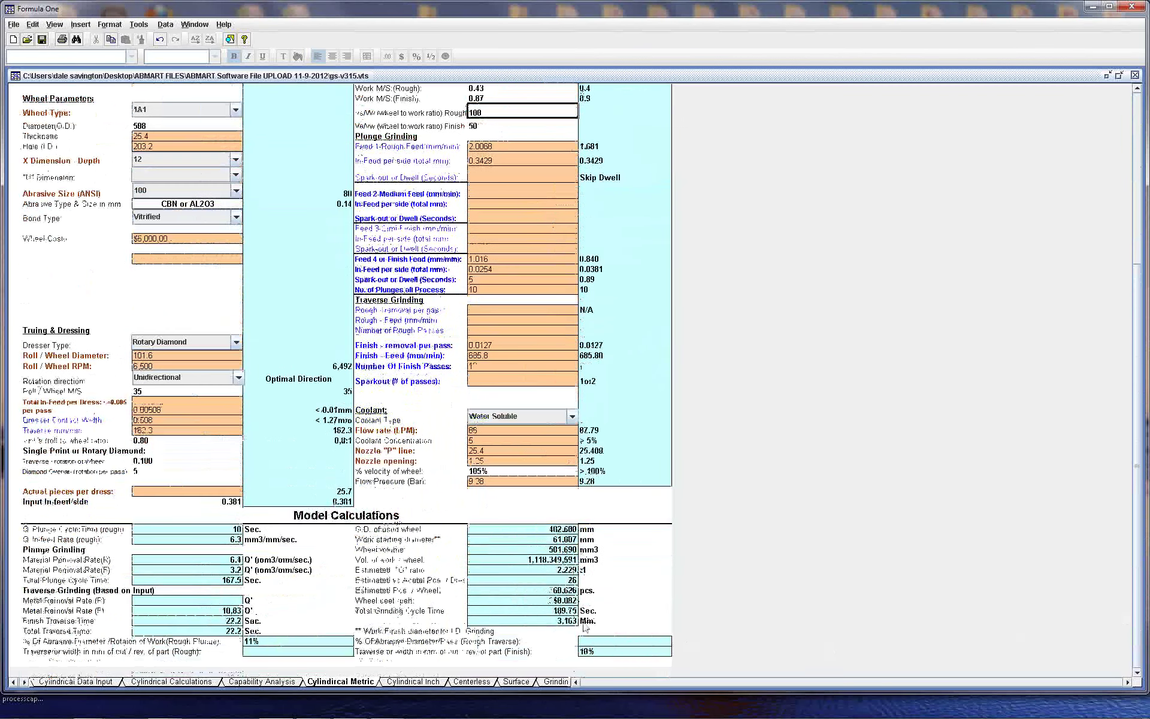
pyautogui.moveTo(1141, 468); pyautogui.dragTo(1139, 282)
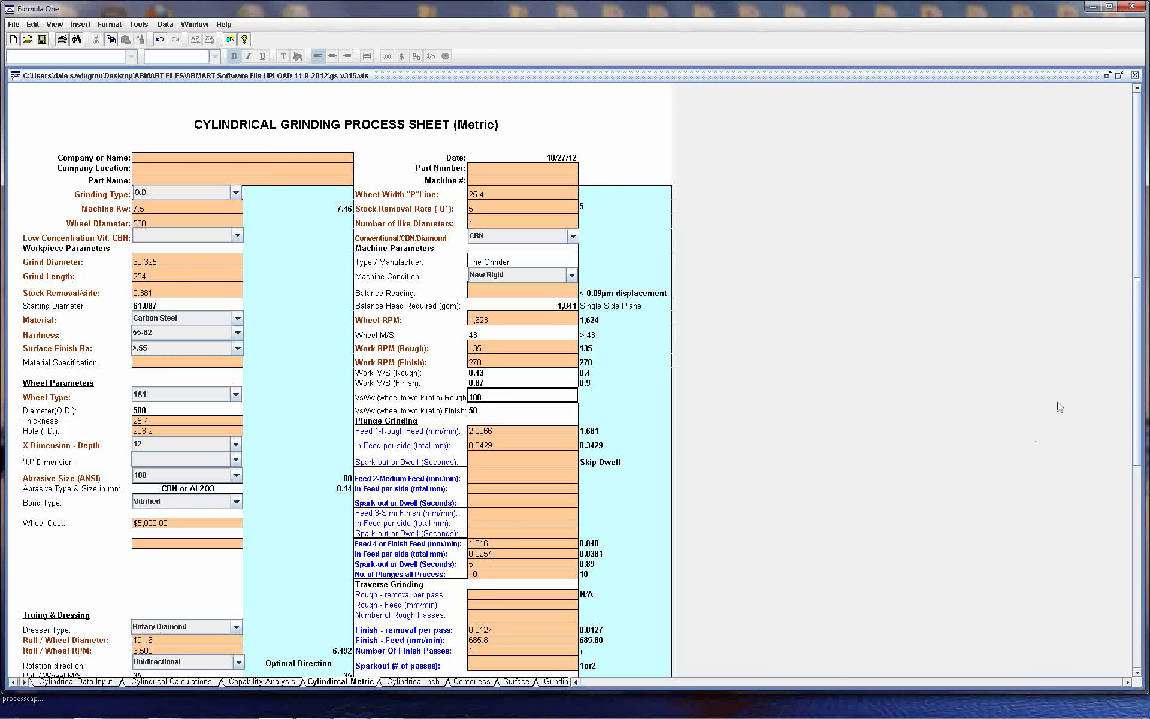
# - Check the X dimension choices on the Cylindrical Metric sheet, keeping 12, and compare the field with the Cylindrical Inch sheet
pyautogui.moveTo(1137, 387); pyautogui.dragTo(1143, 556)
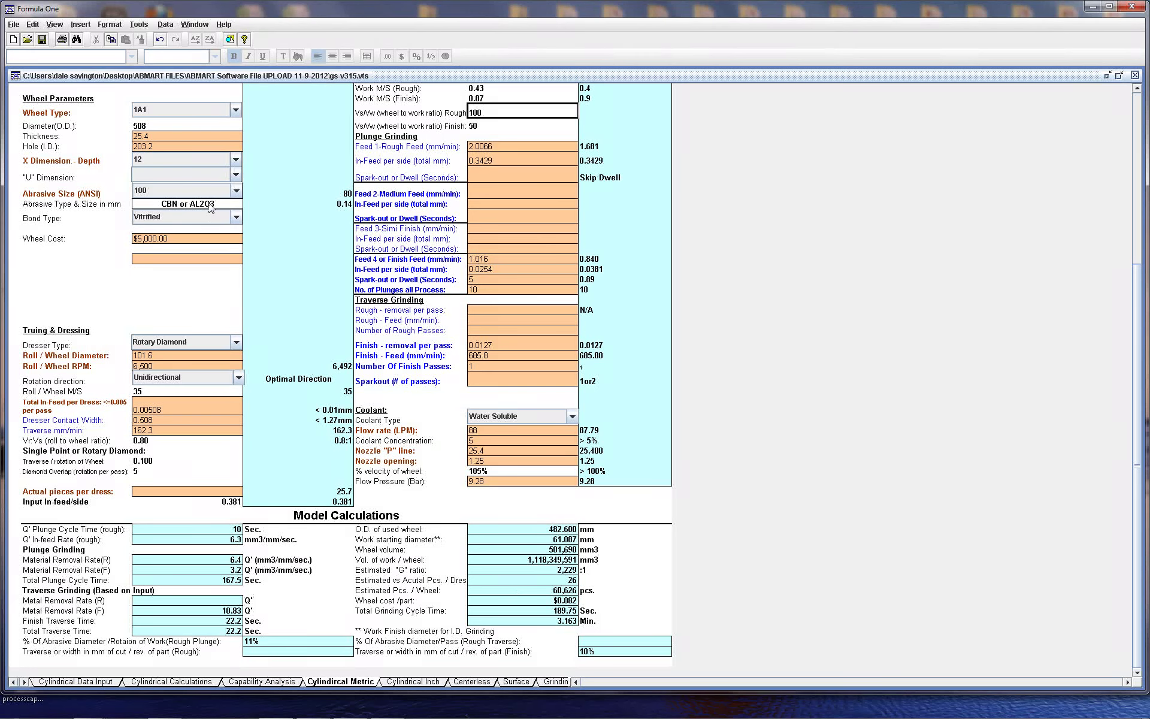
pyautogui.click(235, 160)
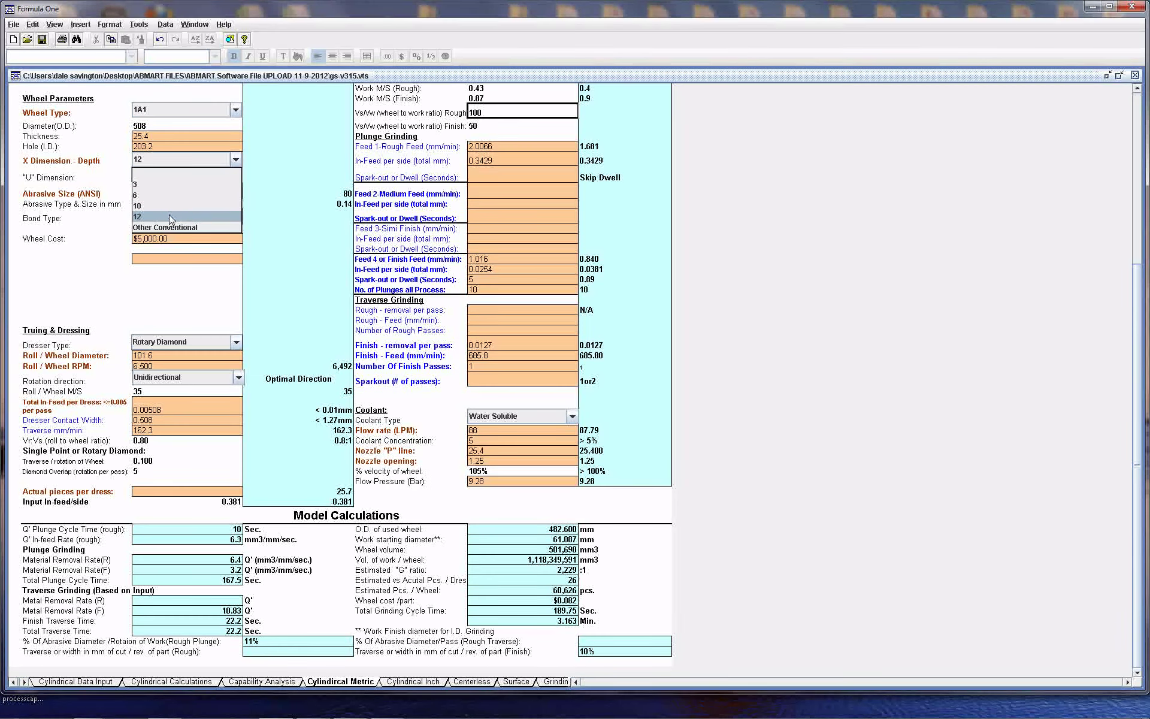
pyautogui.click(142, 220)
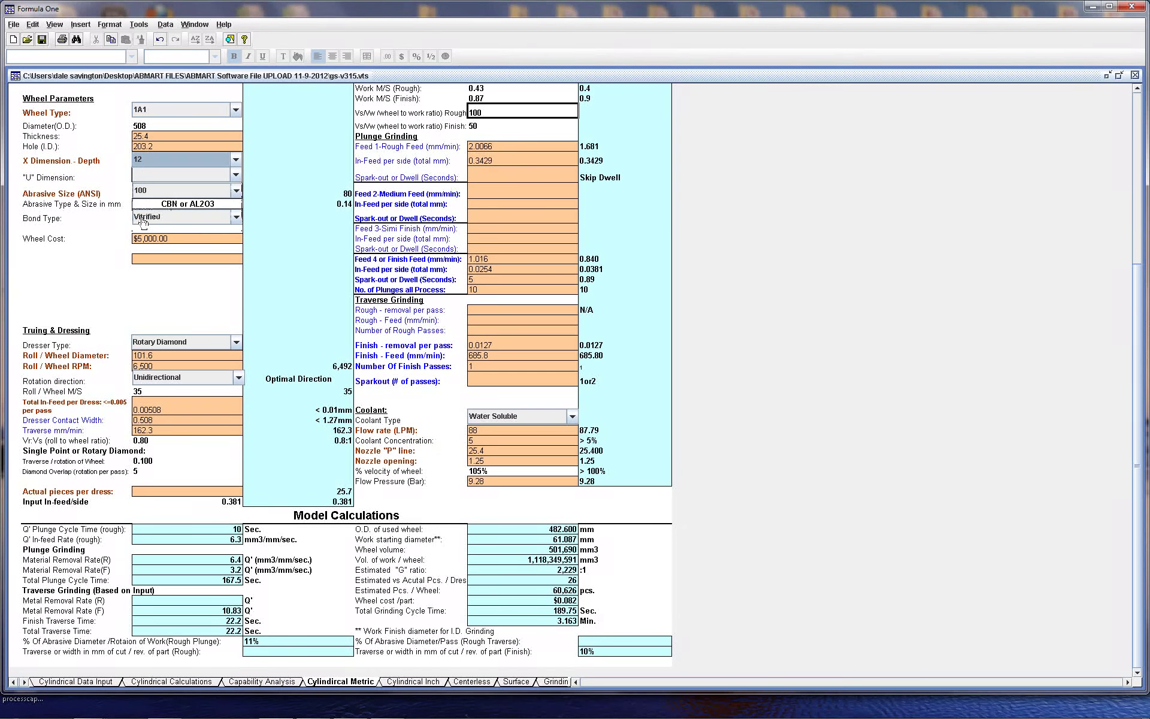
pyautogui.click(414, 682)
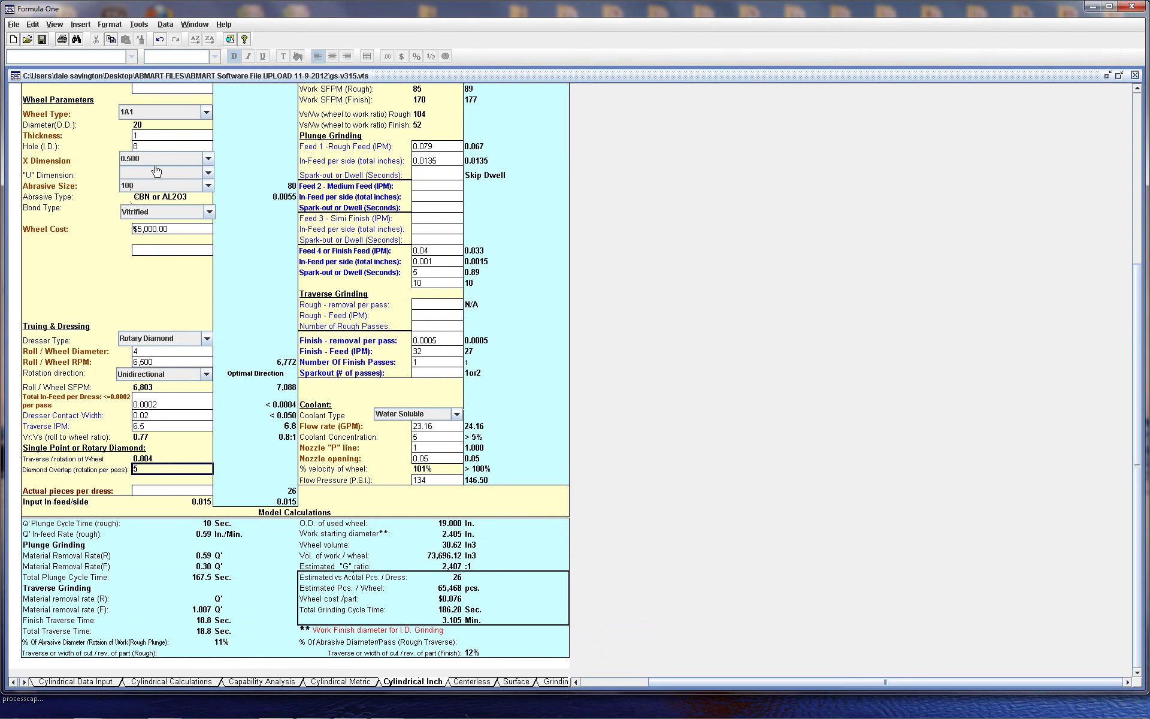
pyautogui.click(358, 682)
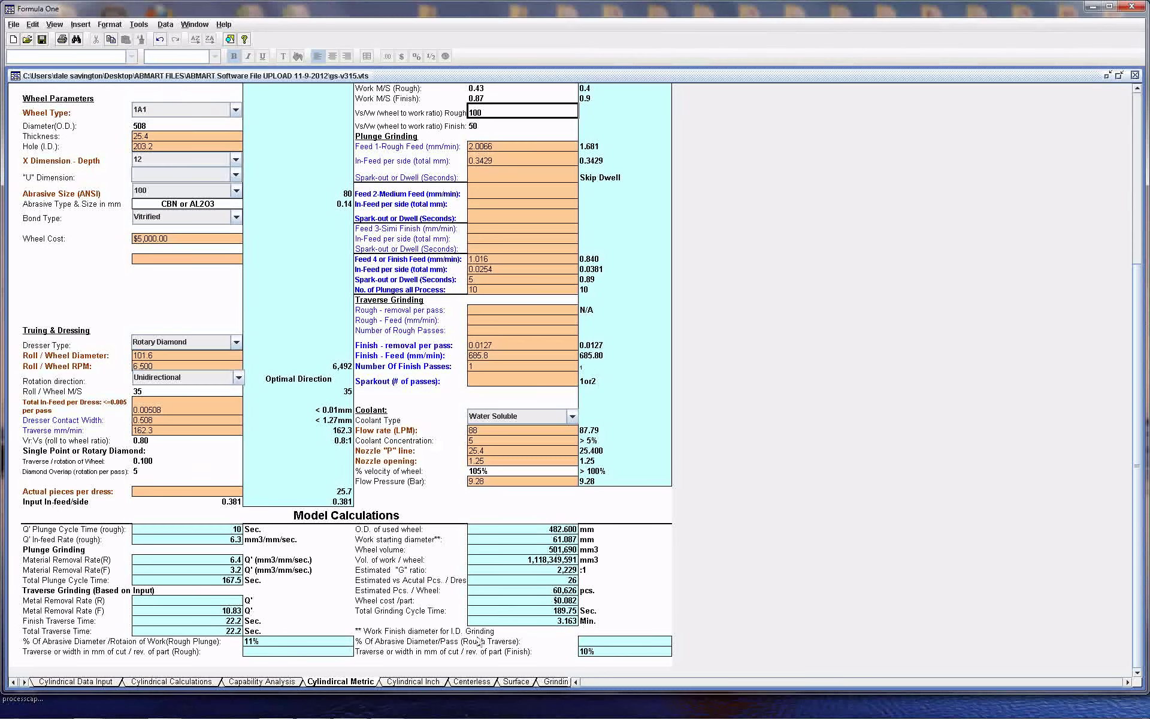
pyautogui.click(398, 683)
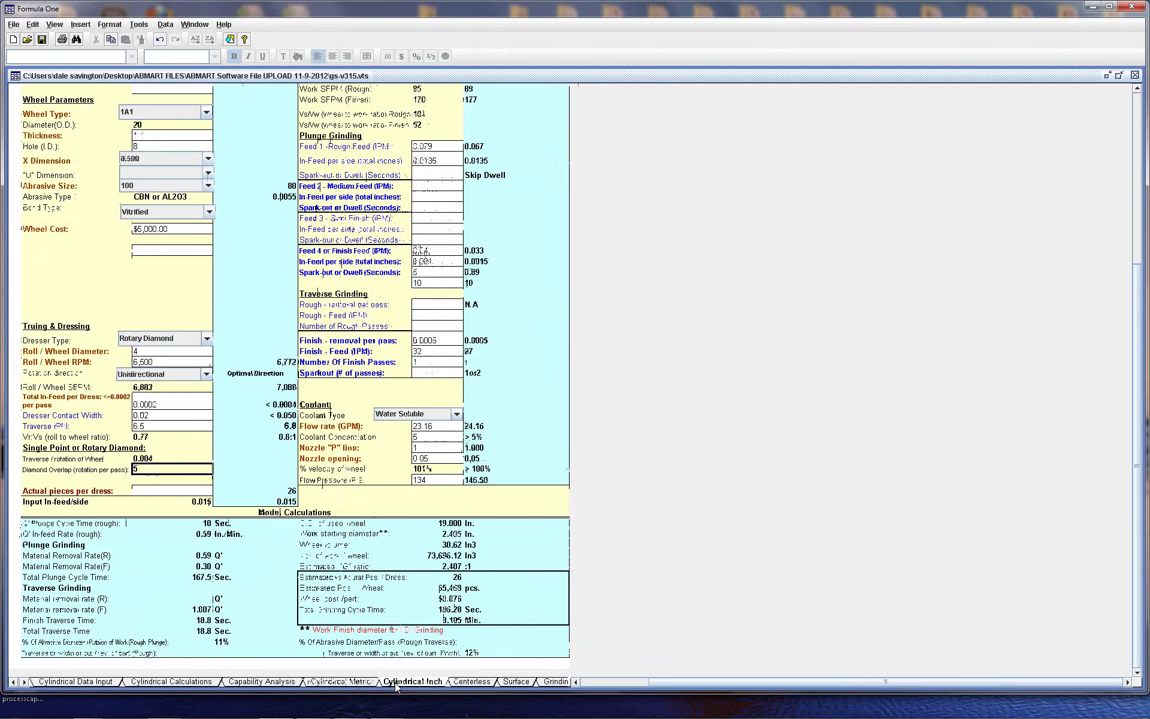
# - Open the Centerless sheet and examine the available grinding types and workpiece materials, keeping In-Feed / End-Feed and Carbon Steel
pyautogui.click(458, 683)
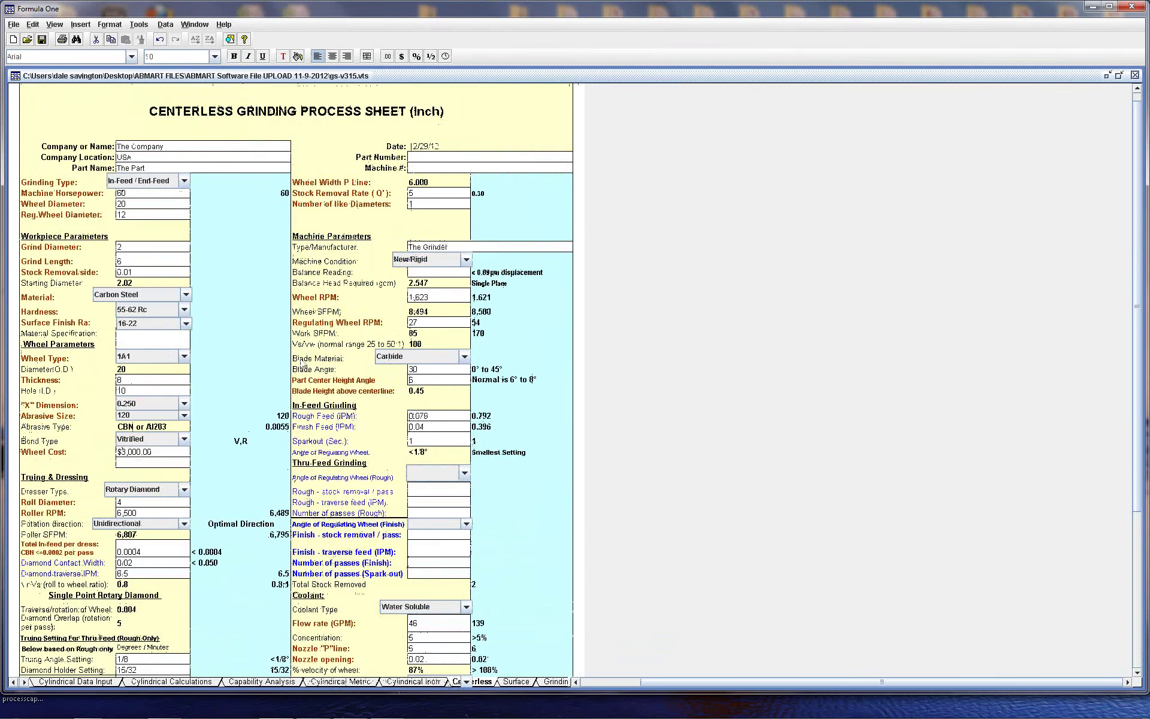
pyautogui.click(184, 181)
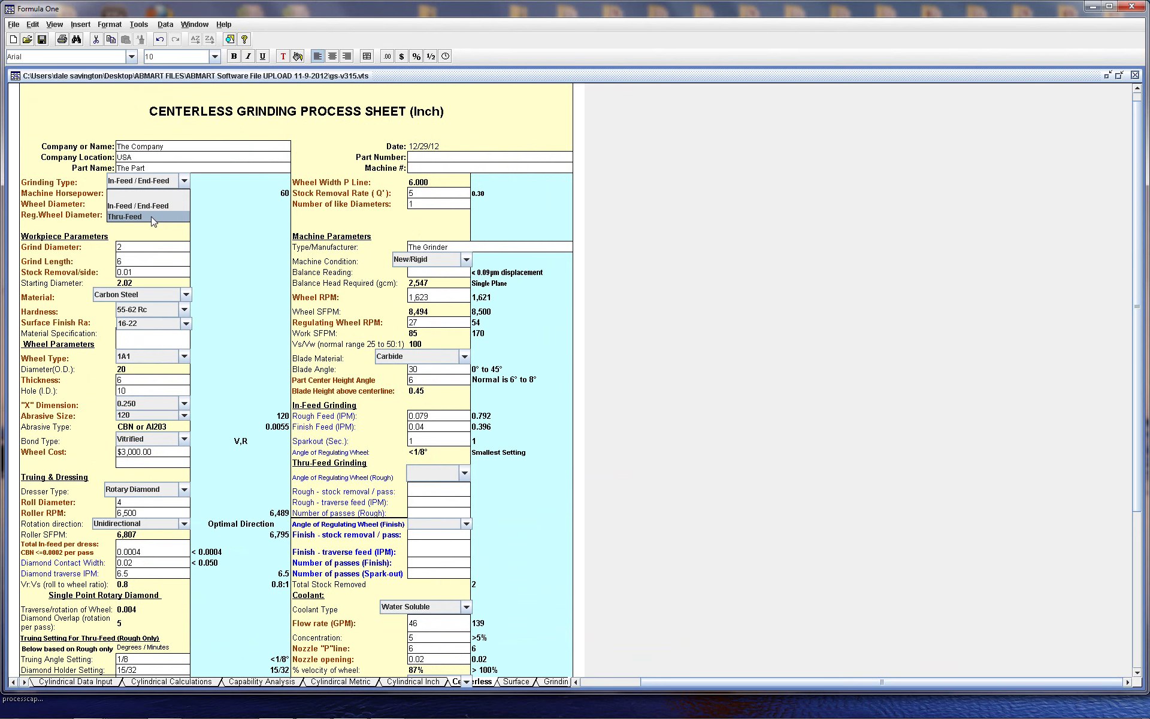
pyautogui.click(187, 296)
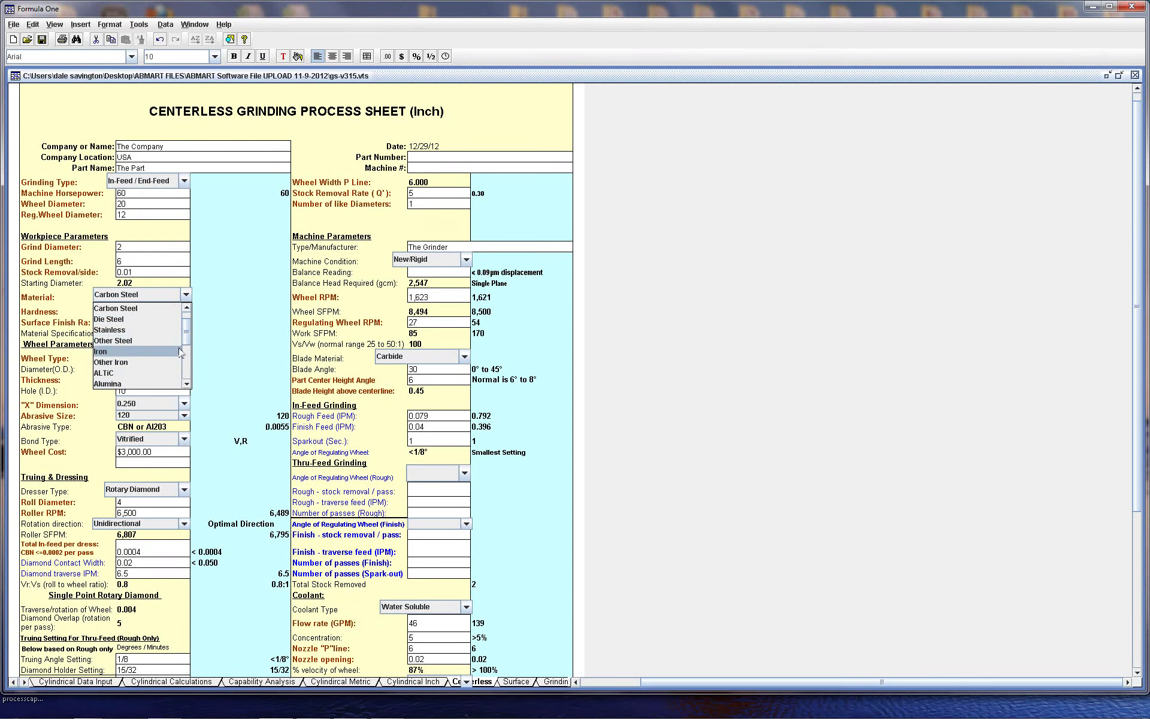
pyautogui.click(171, 309)
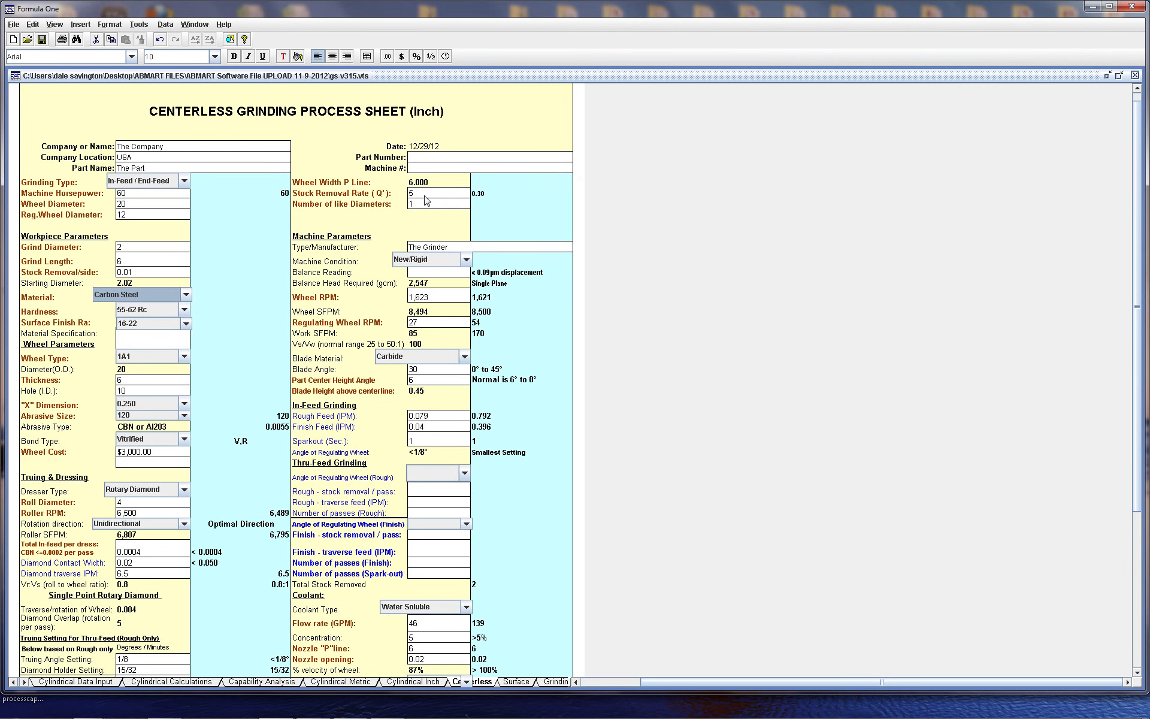
# - Compare the stock removal rate and other upper parameters on the Cylindrical Metric and Cylindrical Inch sheets
pyautogui.click(336, 680)
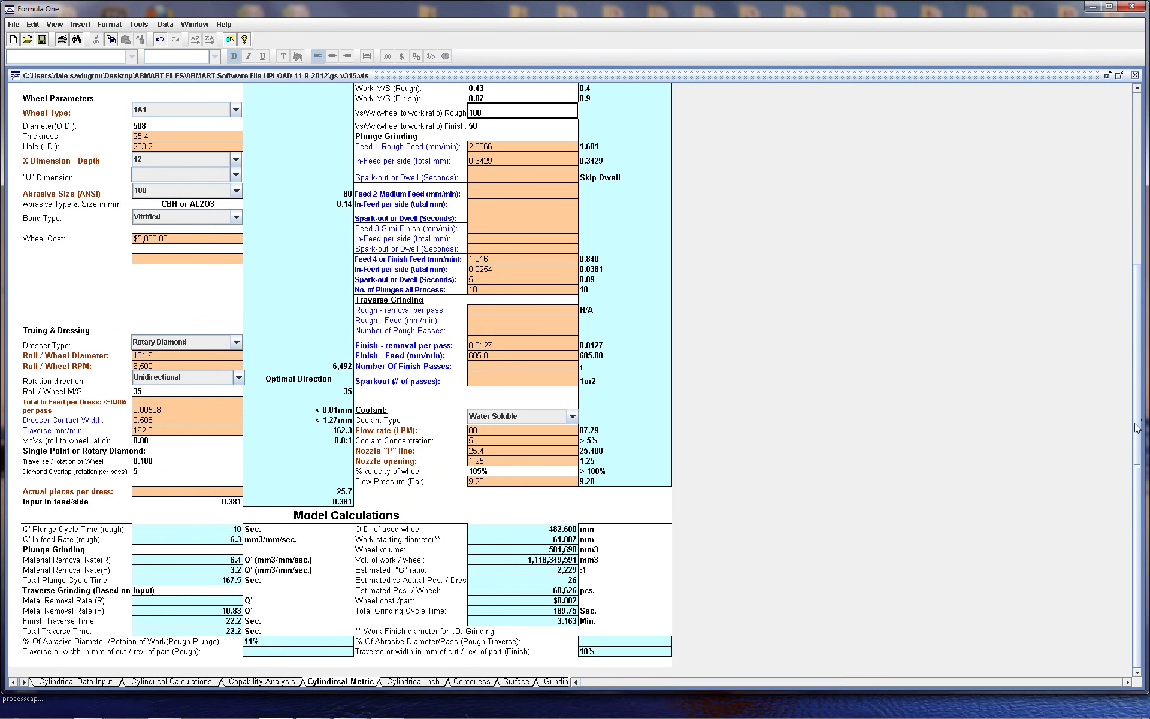
pyautogui.moveTo(1137, 428); pyautogui.dragTo(1138, 248)
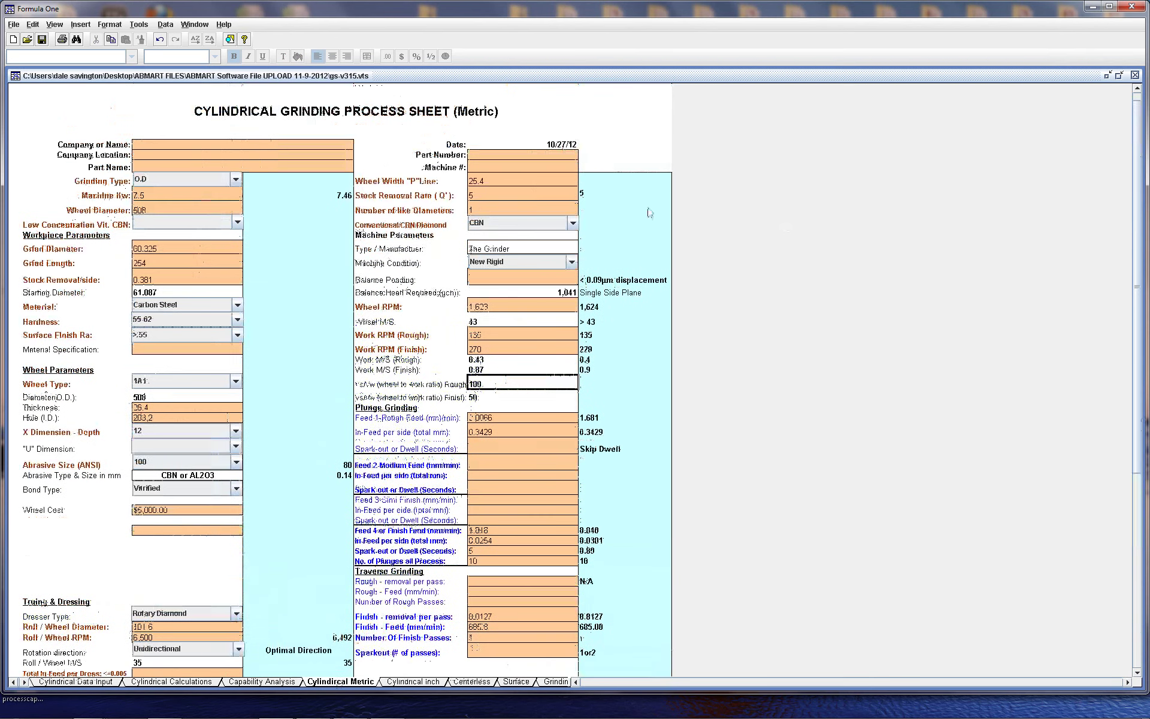
pyautogui.click(412, 682)
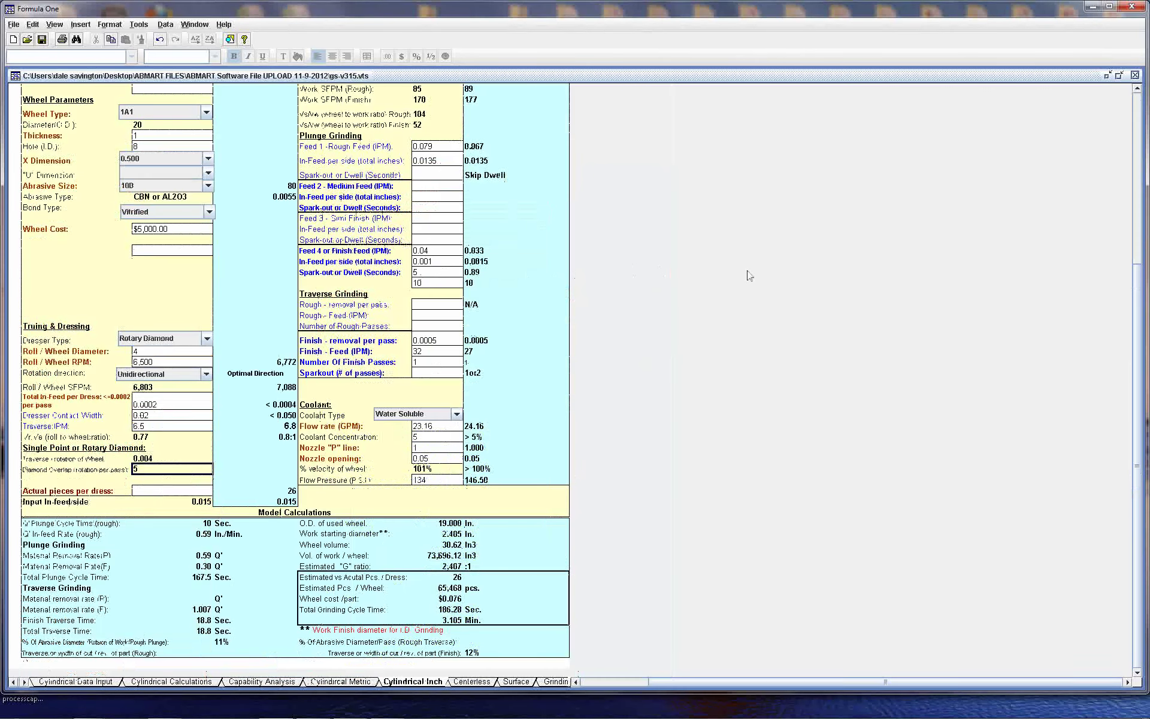
pyautogui.moveTo(1139, 325); pyautogui.dragTo(1119, 213)
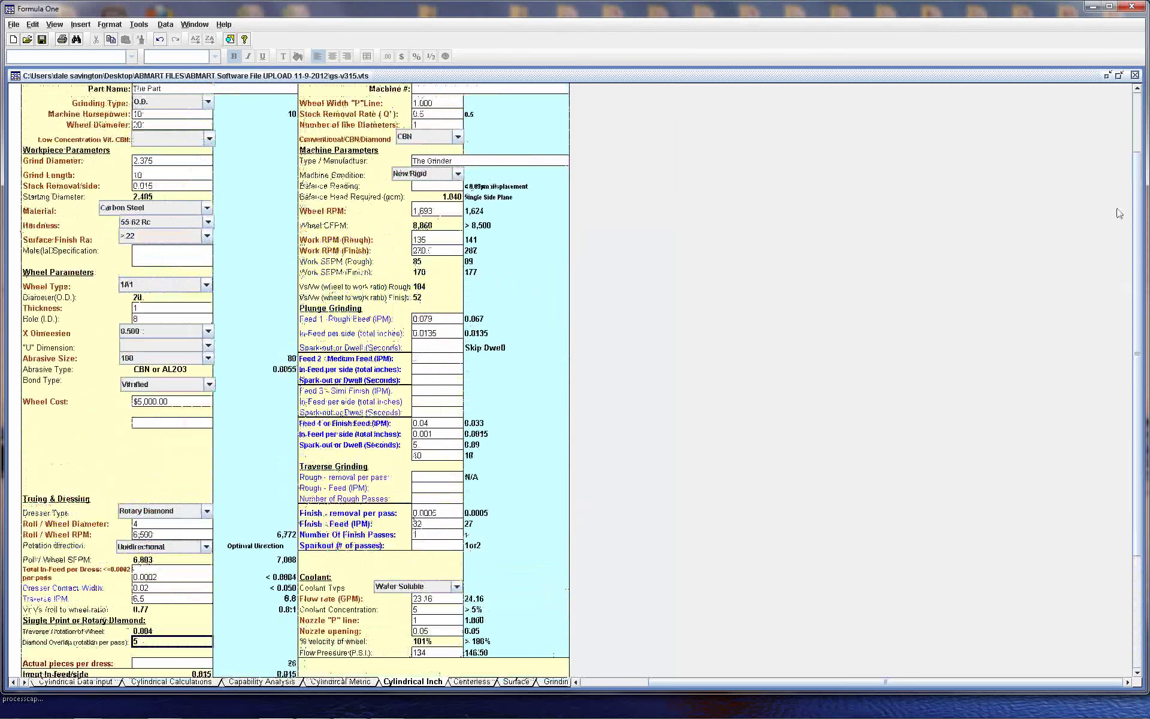
# - Return to the Centerless sheet and review the blade material choices, keeping Carbide
pyautogui.click(473, 681)
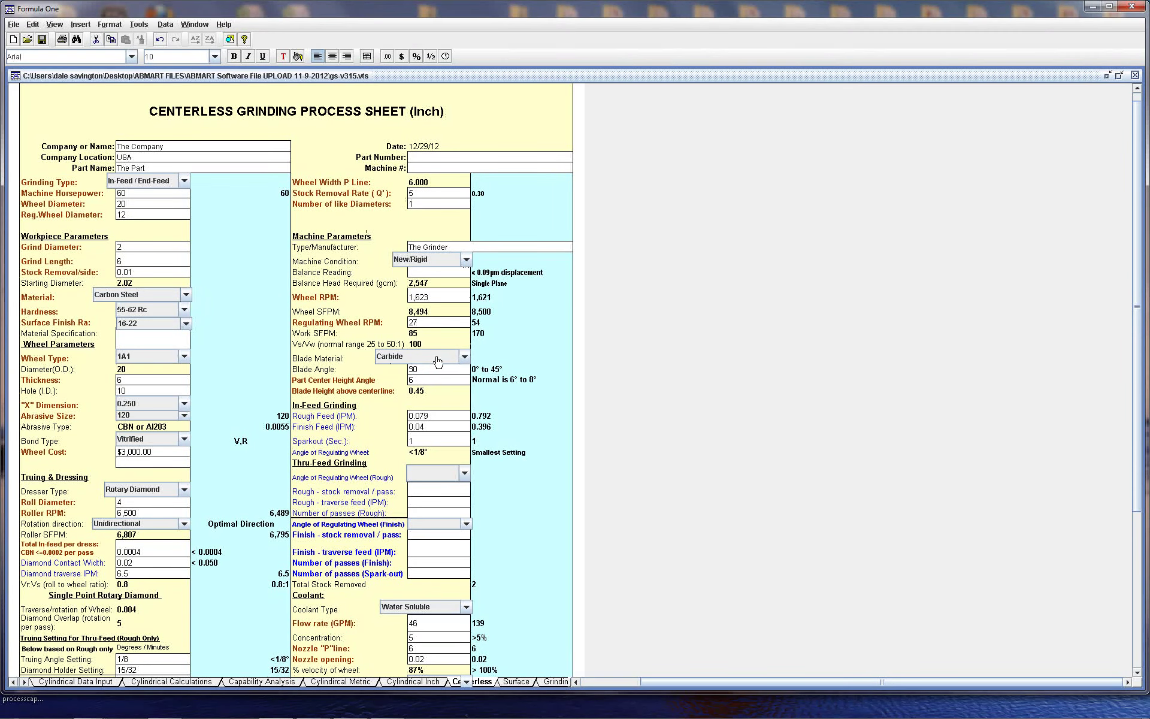
pyautogui.click(459, 360)
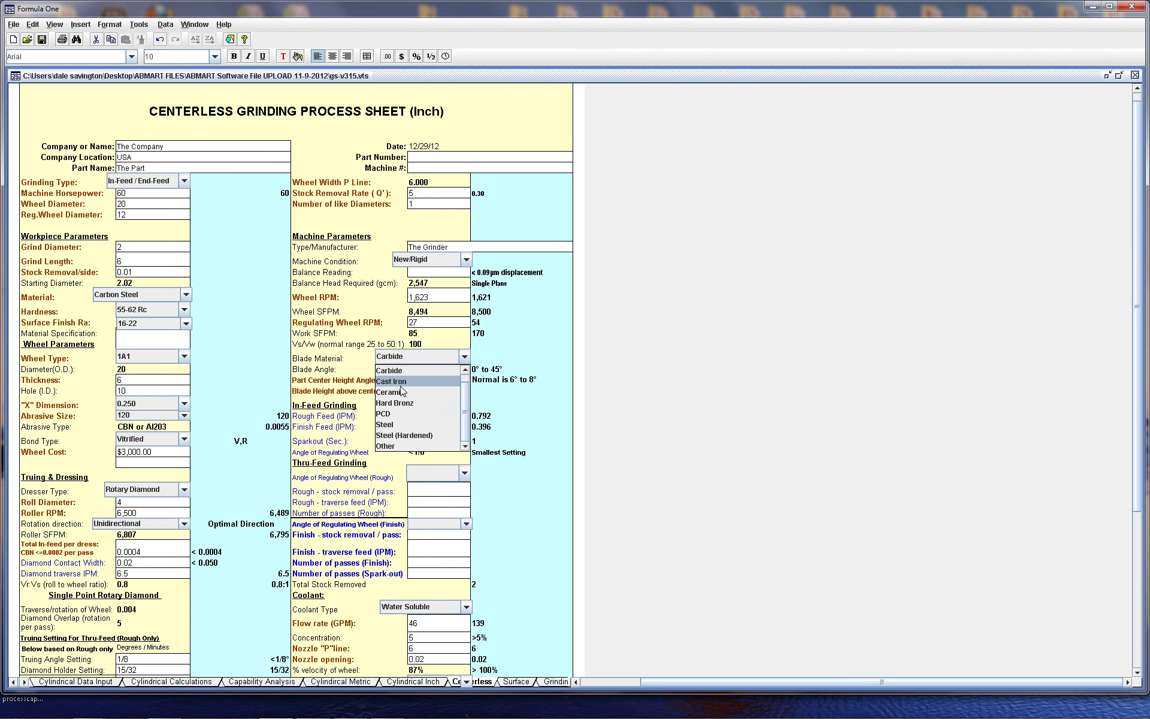
pyautogui.click(396, 371)
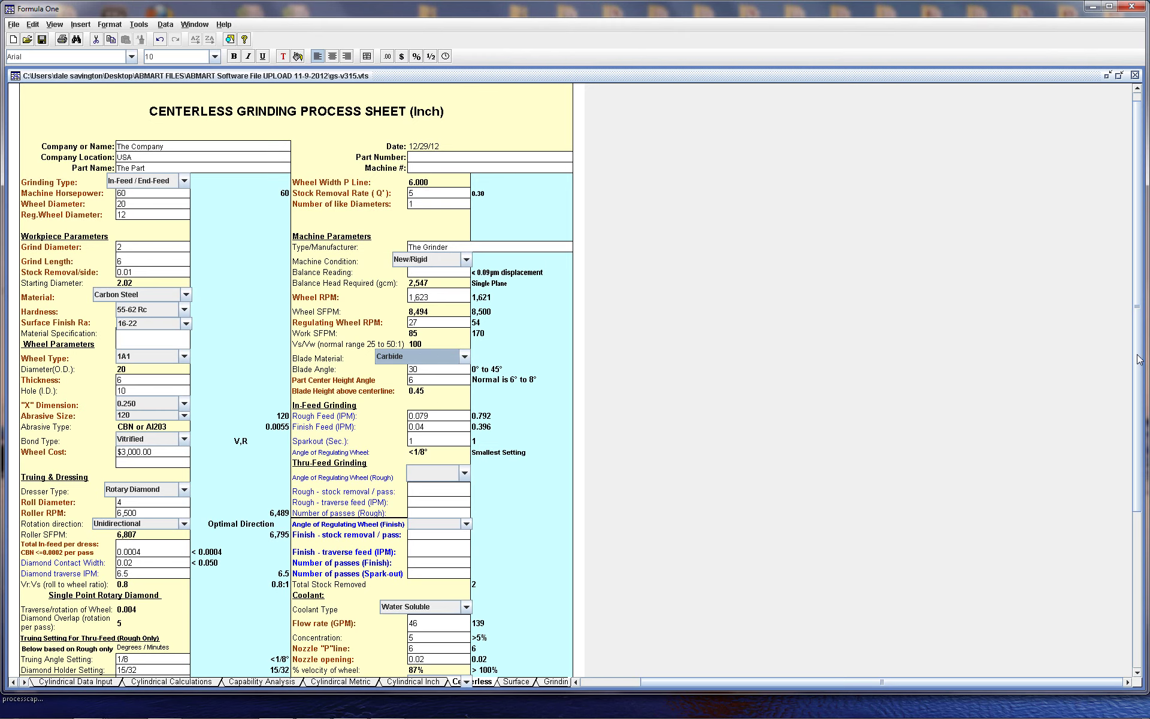
pyautogui.scroll(-5, 818, 405)
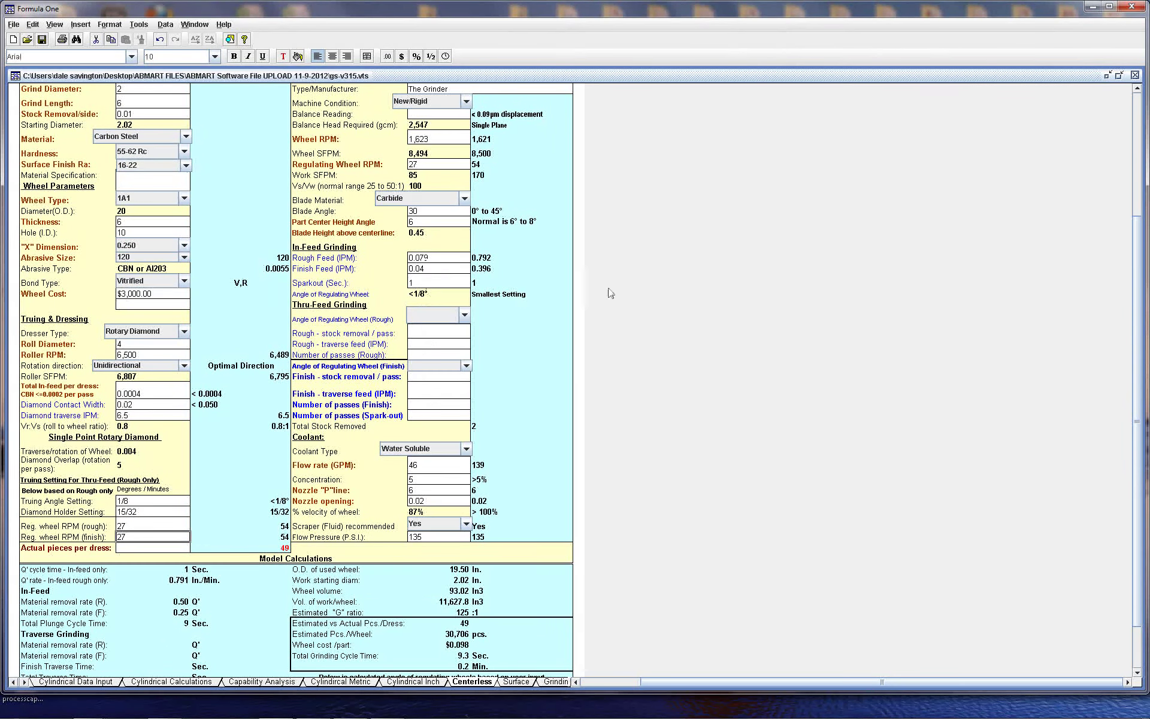
# - Set the centerless stock removal rate (Q') to 0.5 and check the recommended in-feed rates and model calculations
pyautogui.moveTo(1135, 415); pyautogui.dragTo(1135, 291)
pyautogui.click(423, 207)
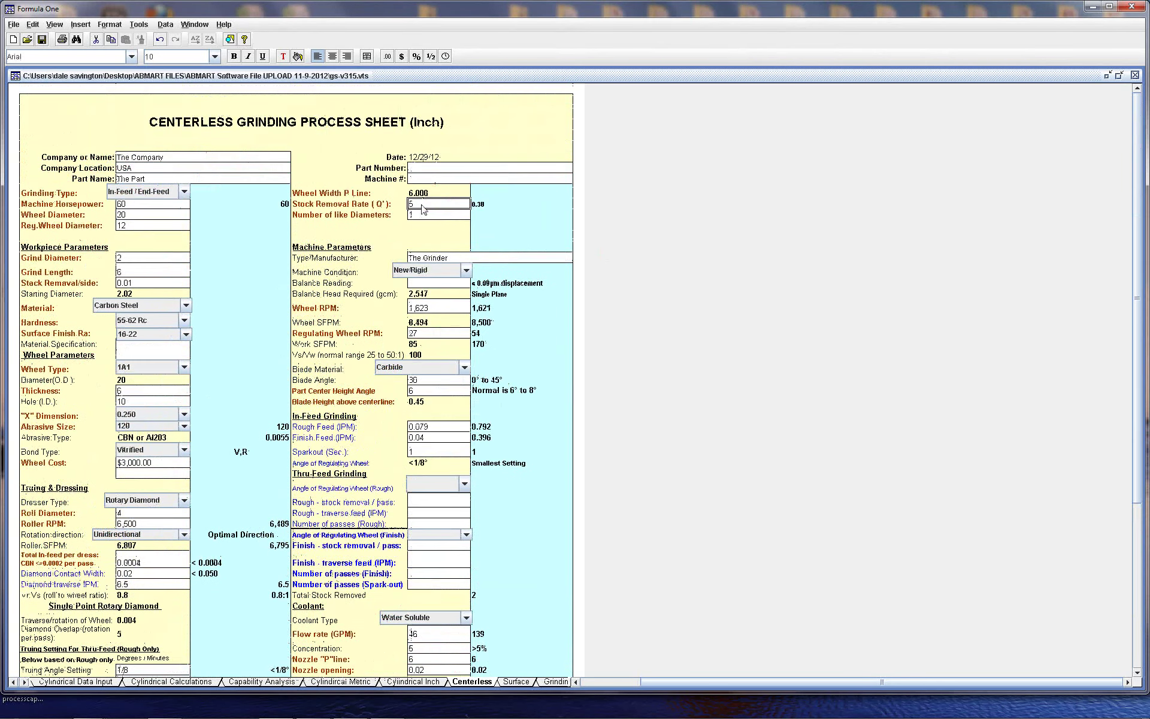
pyautogui.doubleClick(423, 206)
pyautogui.write('0.6')
pyautogui.click(434, 215)
pyautogui.scroll(-4, 1138, 354)
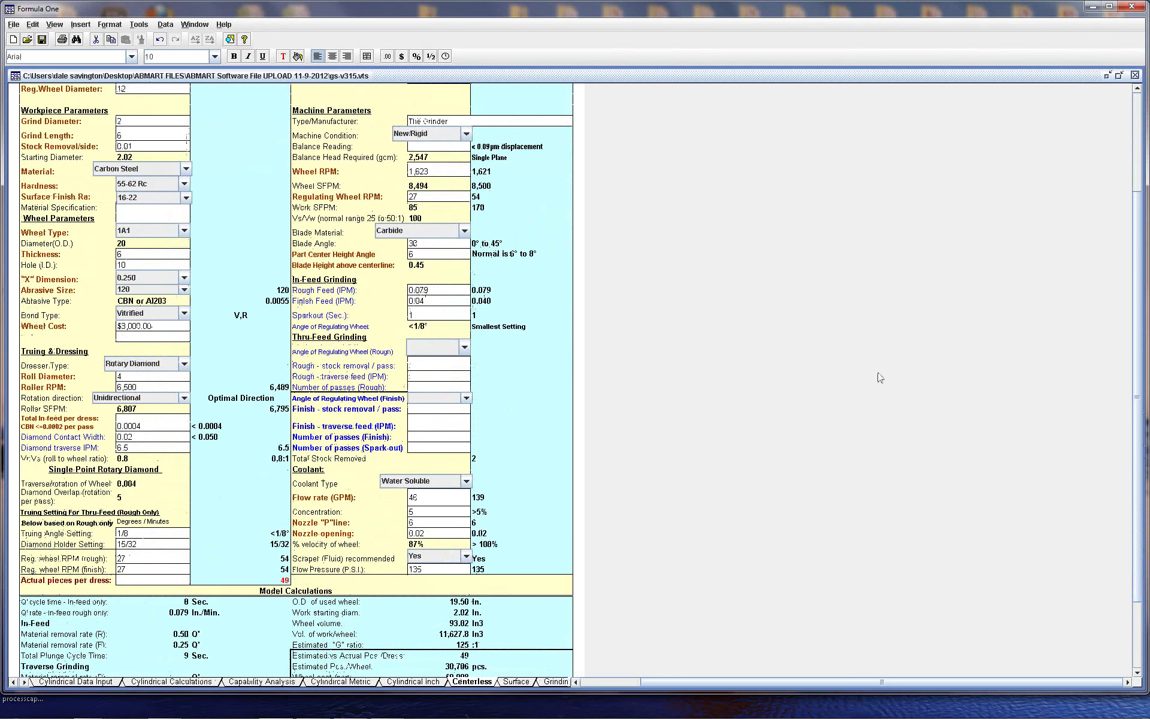
pyautogui.scroll(1, 1137, 378)
pyautogui.scroll(4, 1137, 378)
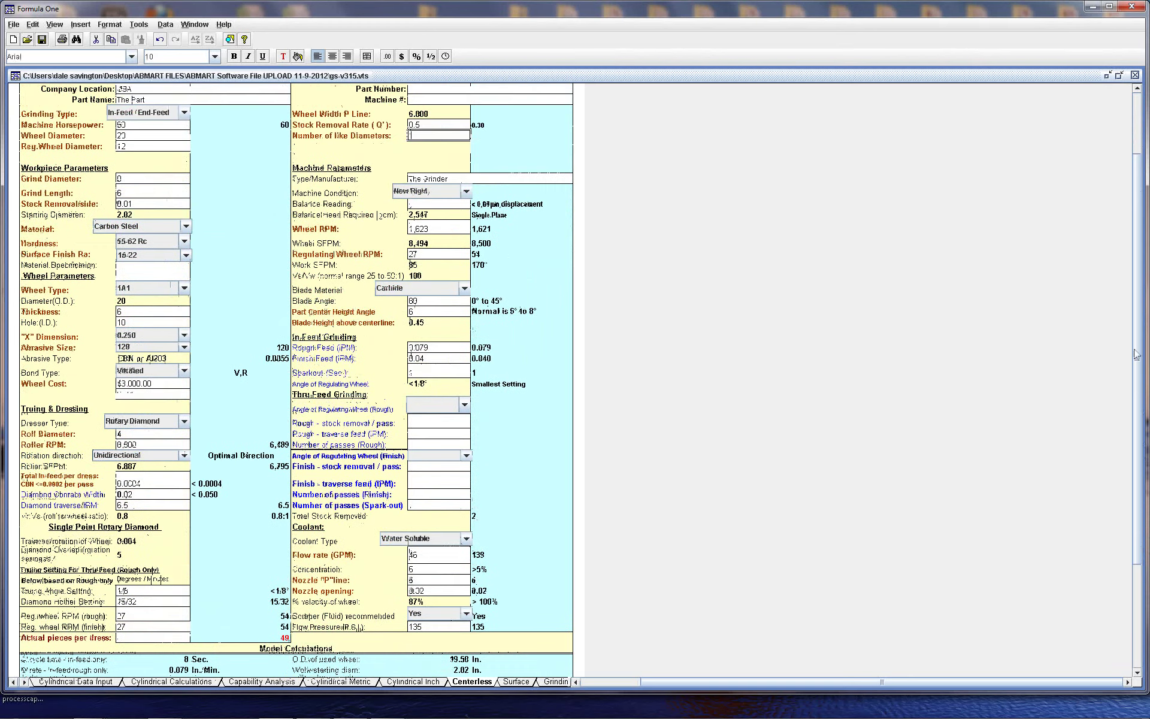
# - Try a stock removal rate of 5 to compare the recommended feeds, and set it back to 0.5
pyautogui.click(423, 206)
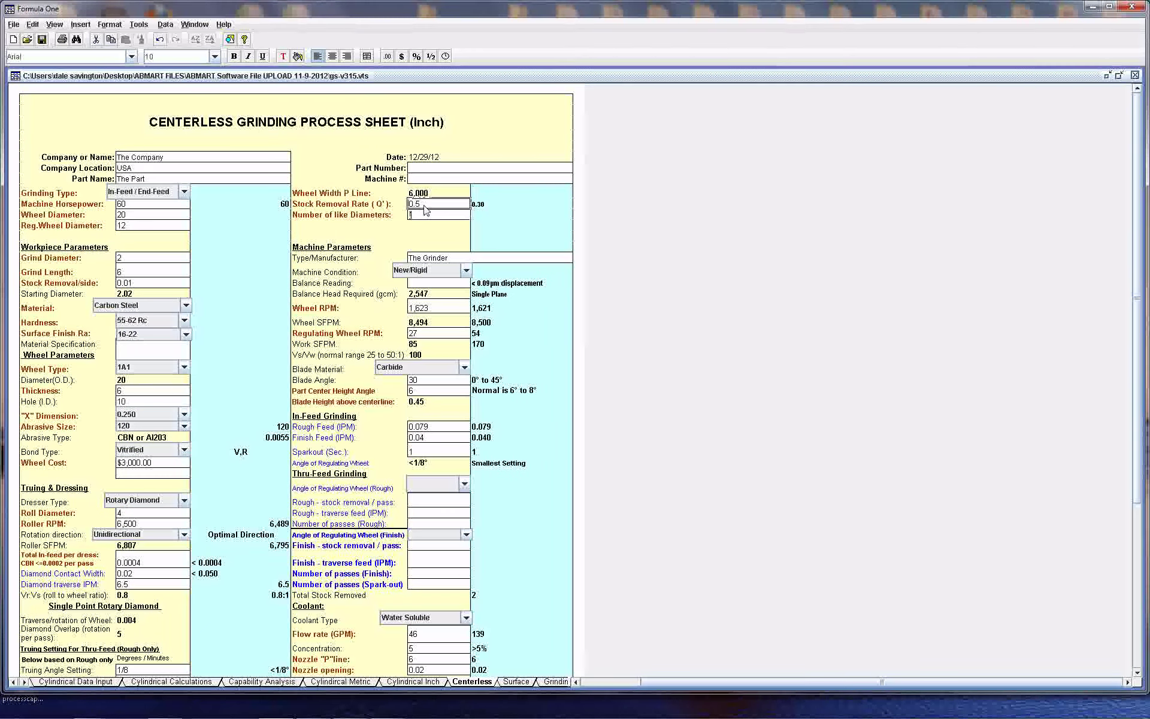
pyautogui.write('5')
pyautogui.click(428, 305)
pyautogui.click(414, 206)
pyautogui.doubleClick(414, 207)
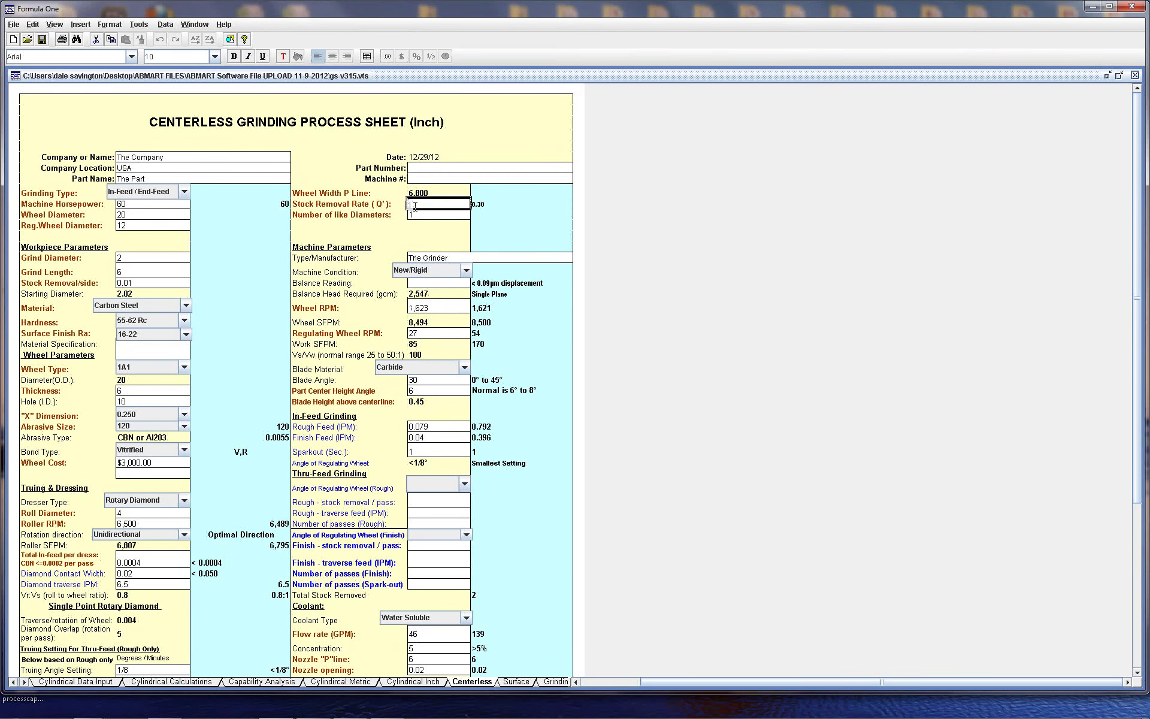
pyautogui.write('0.')
pyautogui.press('Return')
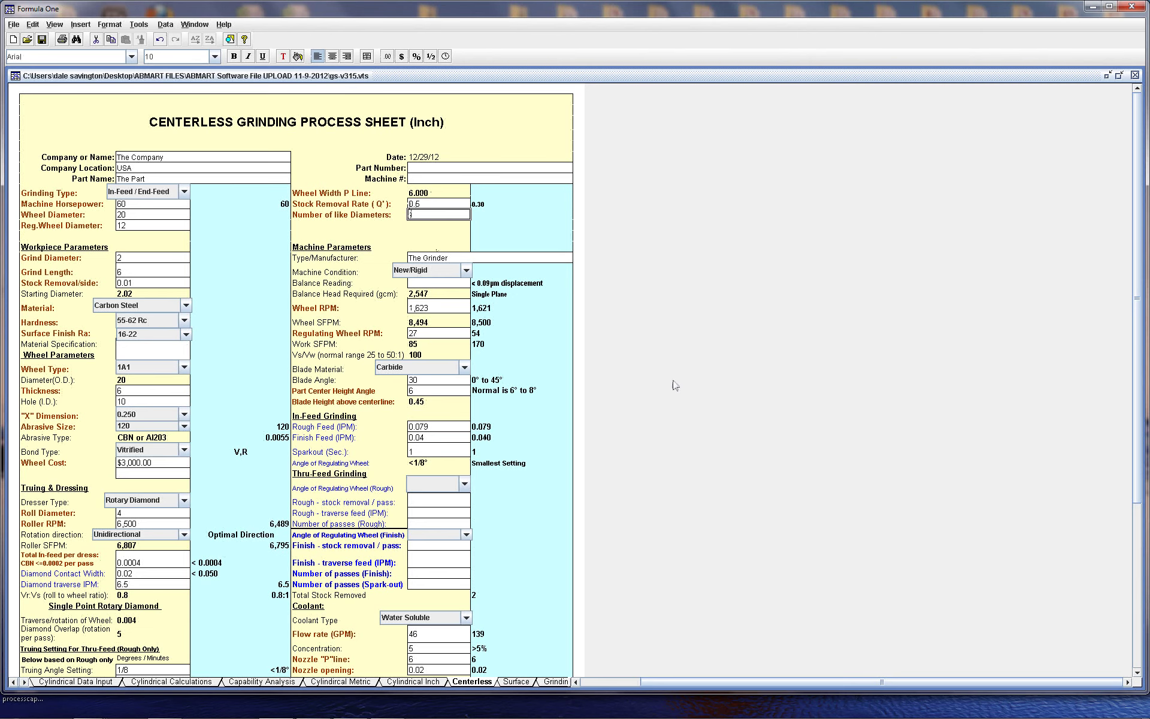
# - Review the centerless model calculations and compare the sheet with the Cylindrical Inch and Cylindrical Metric sheets
pyautogui.scroll(-6, 328, 411)
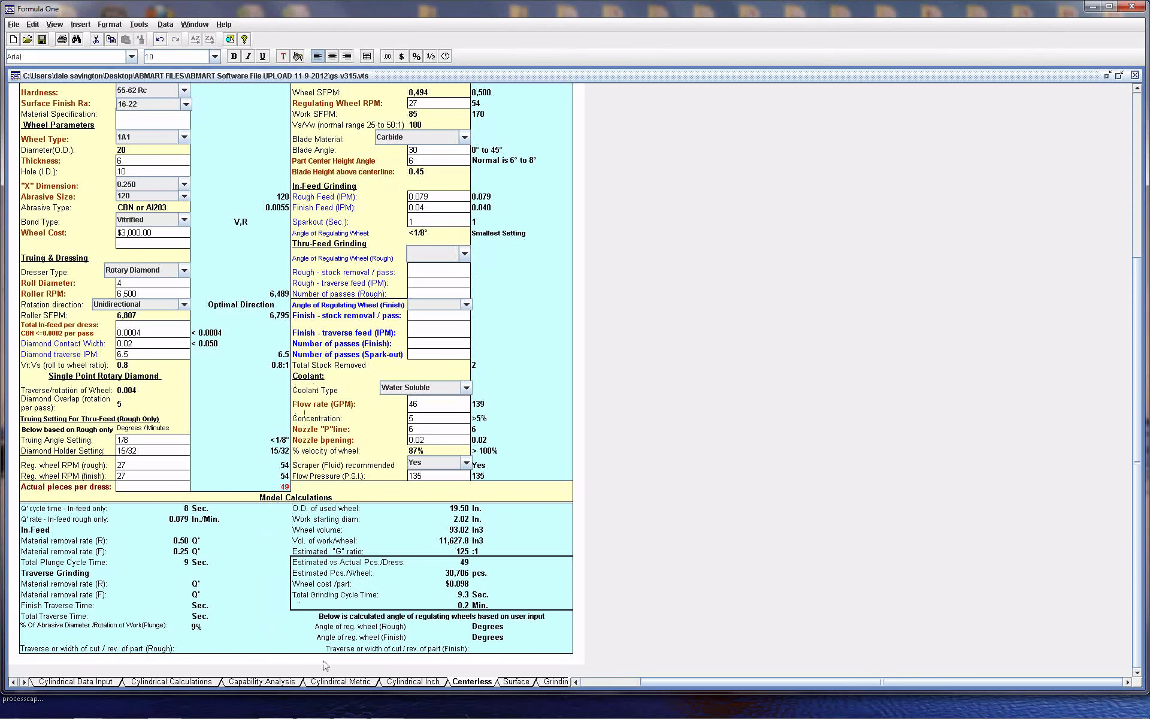
pyautogui.click(411, 682)
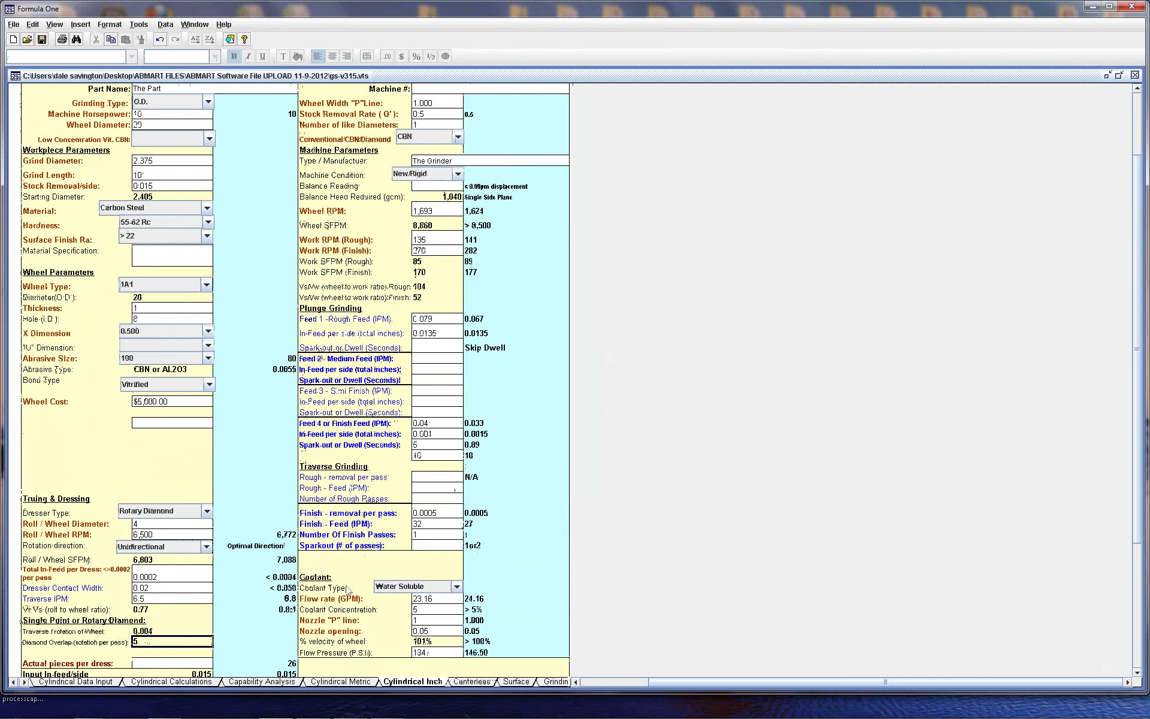
pyautogui.click(343, 682)
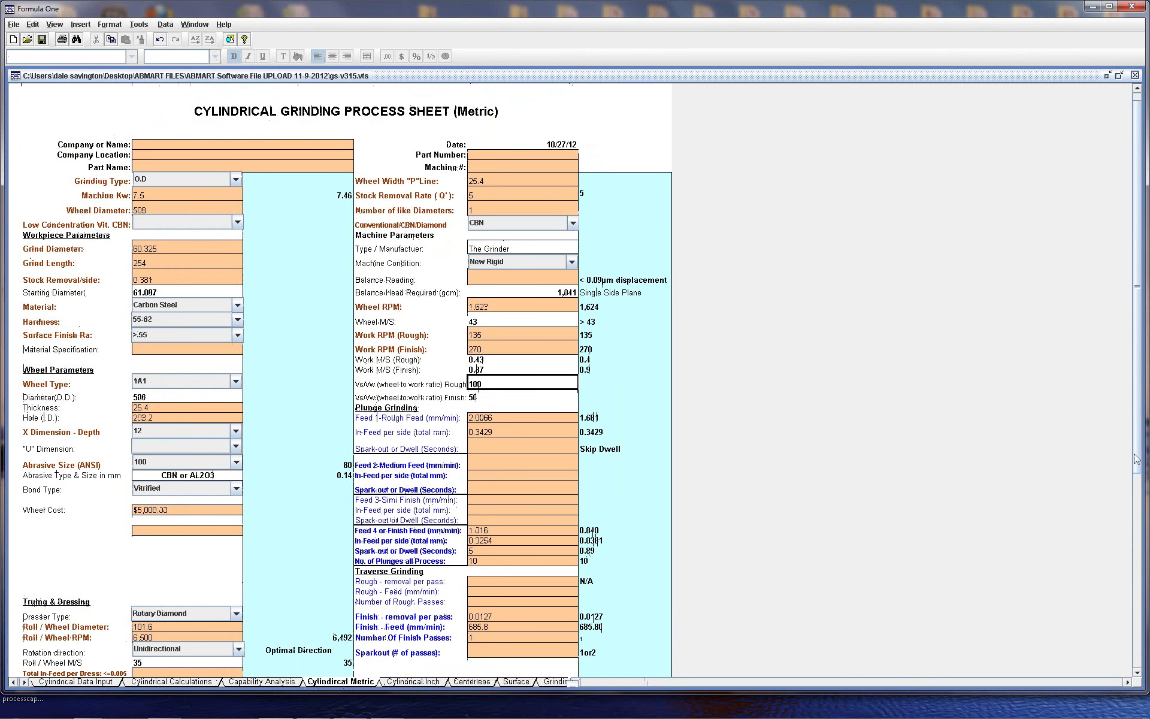
pyautogui.moveTo(1138, 455); pyautogui.dragTo(1145, 554)
pyautogui.click(472, 682)
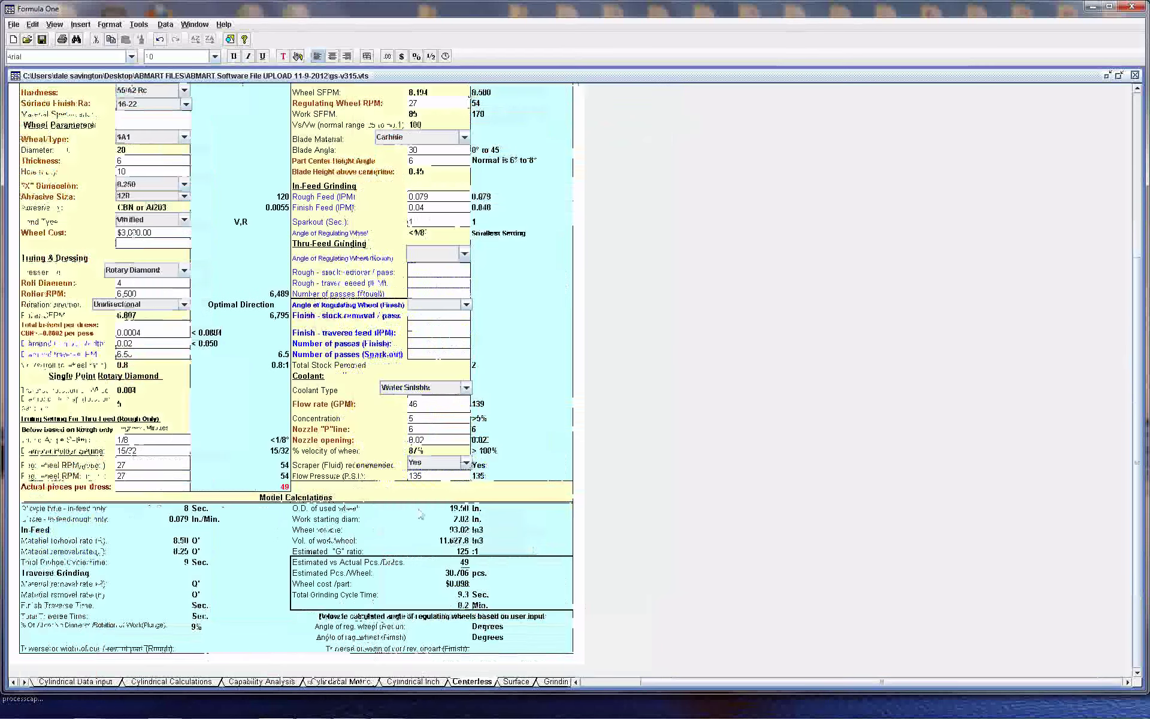
# - Check the centerless coolant type and scraper settings, keeping Water Soluble and Yes, and compare the coolant section with the Cylindrical Inch sheet
pyautogui.click(466, 389)
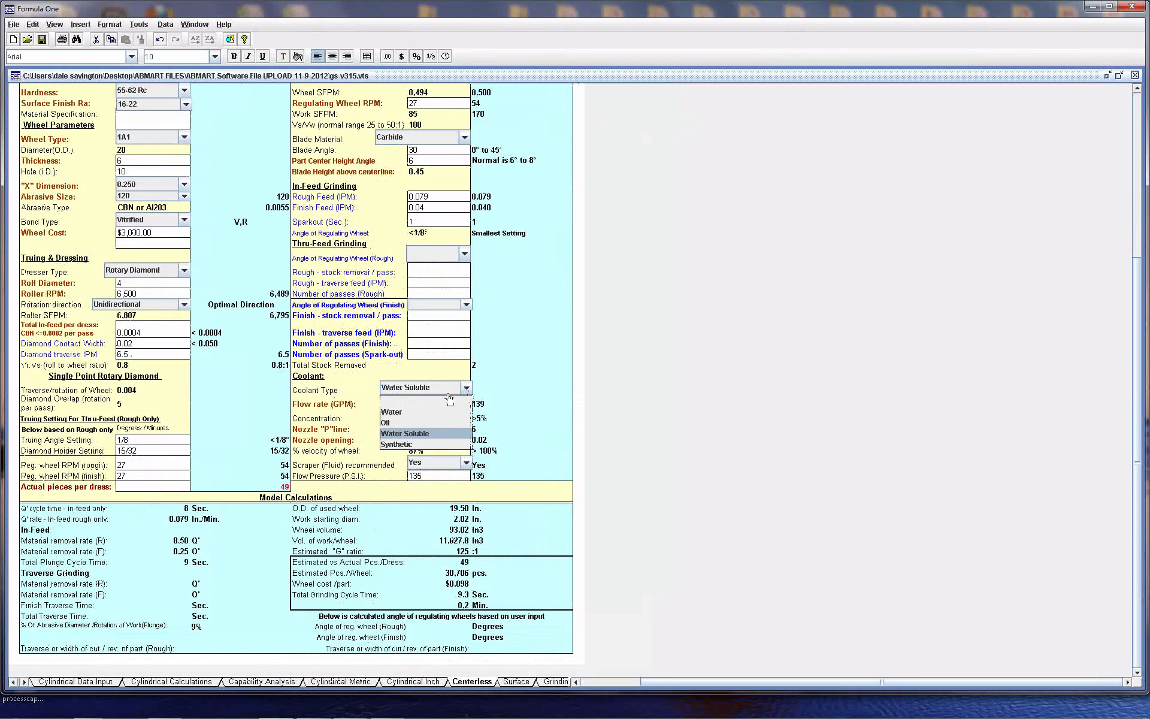
pyautogui.click(412, 433)
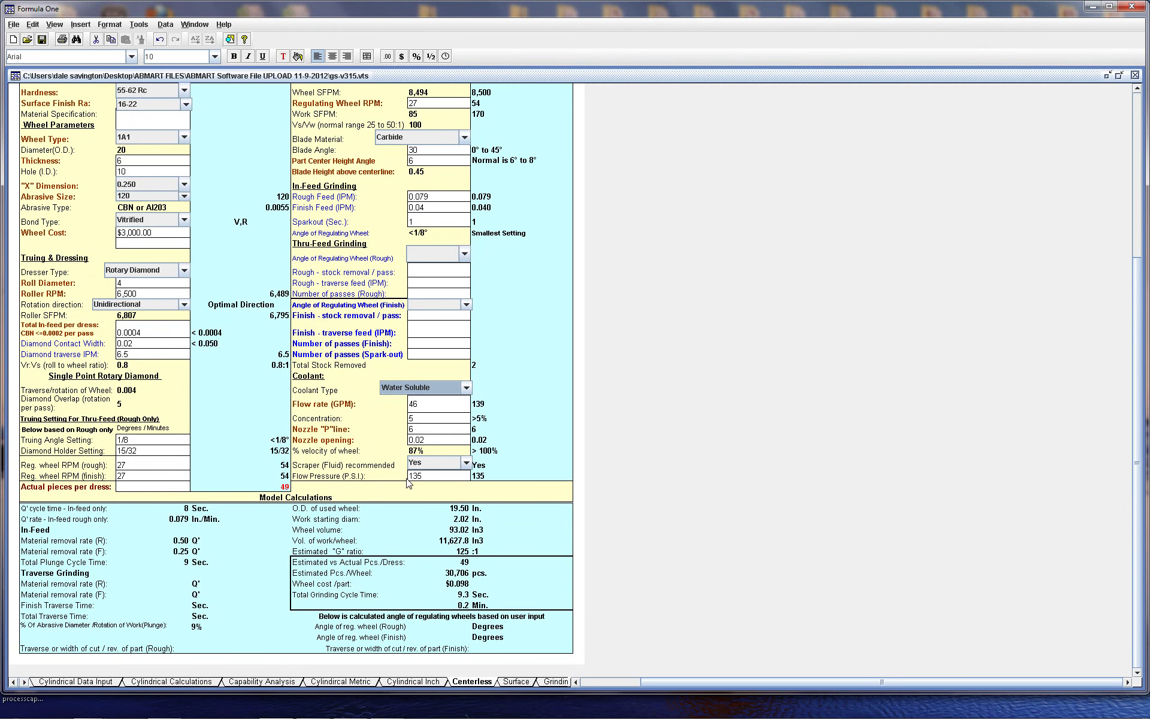
pyautogui.click(469, 465)
pyautogui.click(445, 484)
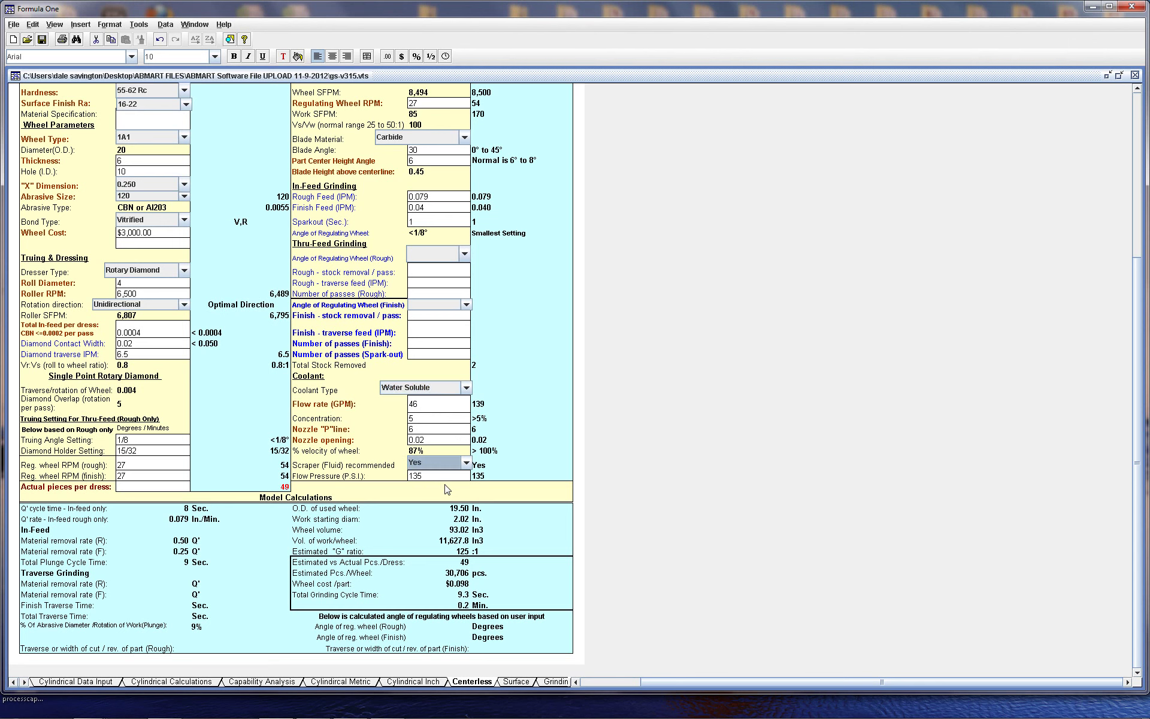
pyautogui.click(413, 681)
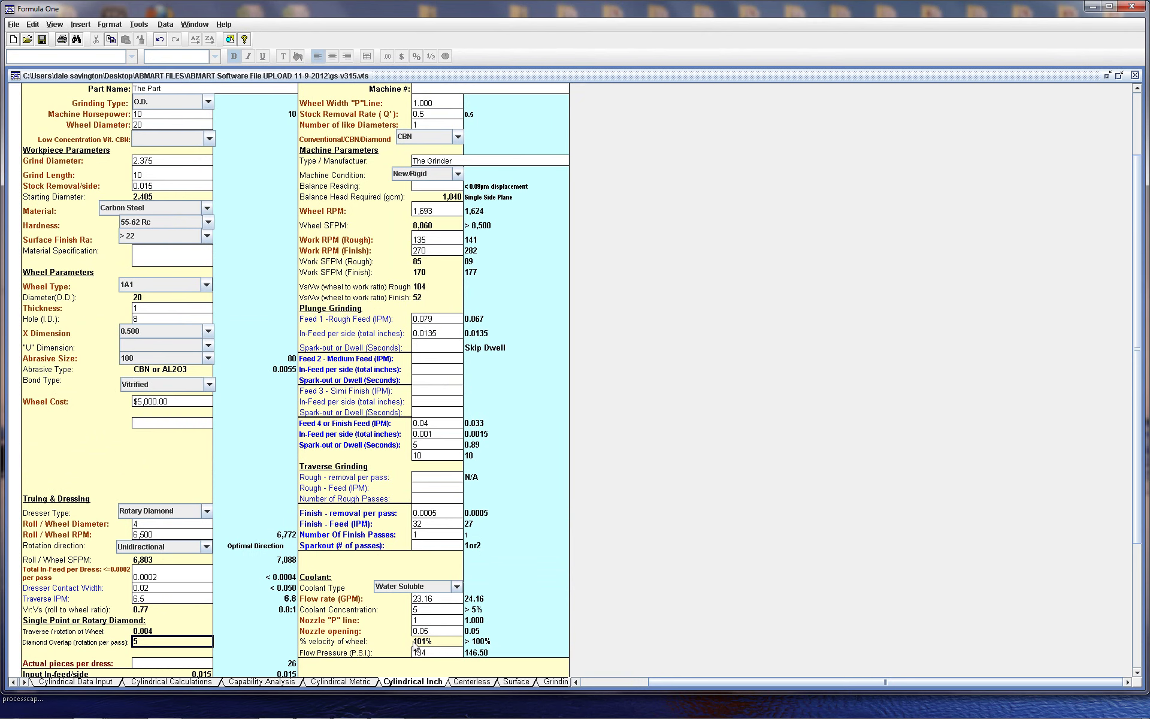
pyautogui.click(457, 683)
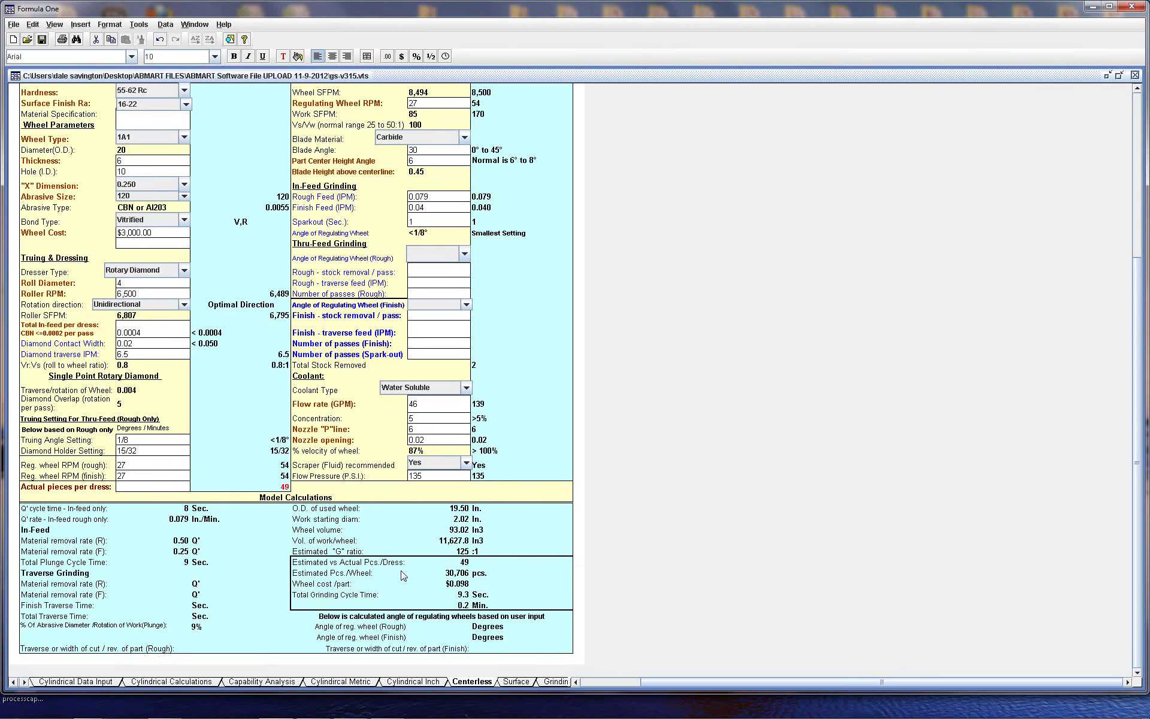
# - Try Thru-Feed as the centerless grinding type to compare the recommended values, and restore In-Feed / End-Feed
pyautogui.scroll(6, 1140, 447)
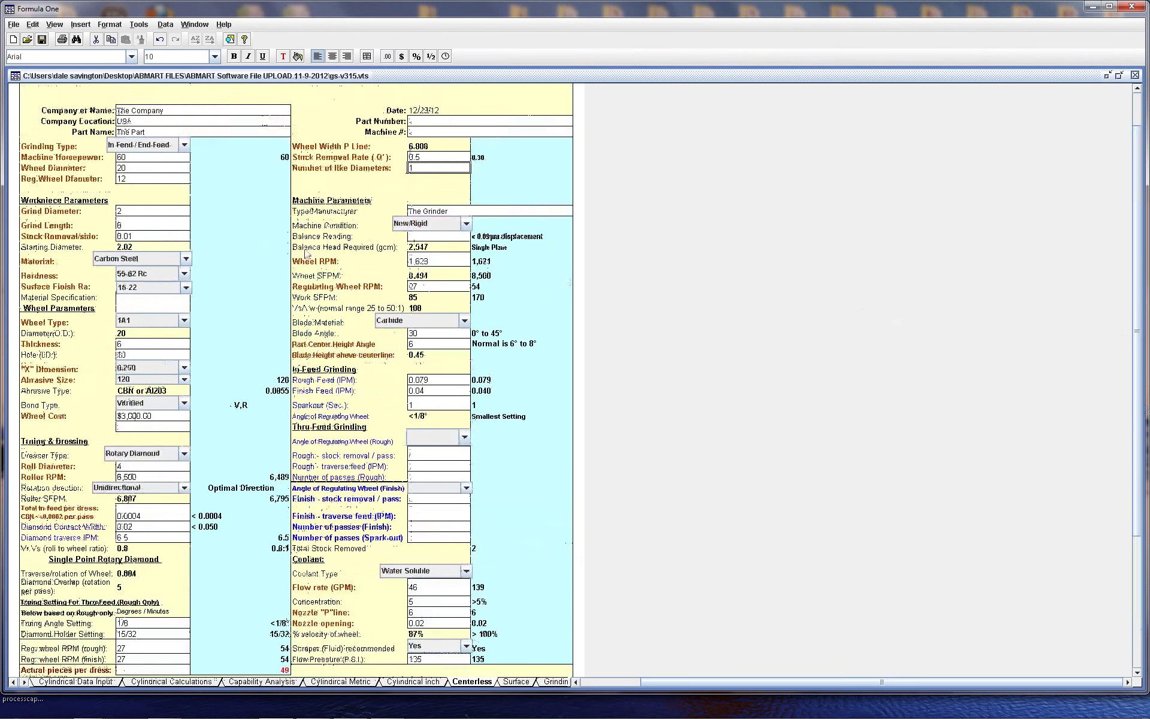
pyautogui.click(185, 144)
pyautogui.click(157, 180)
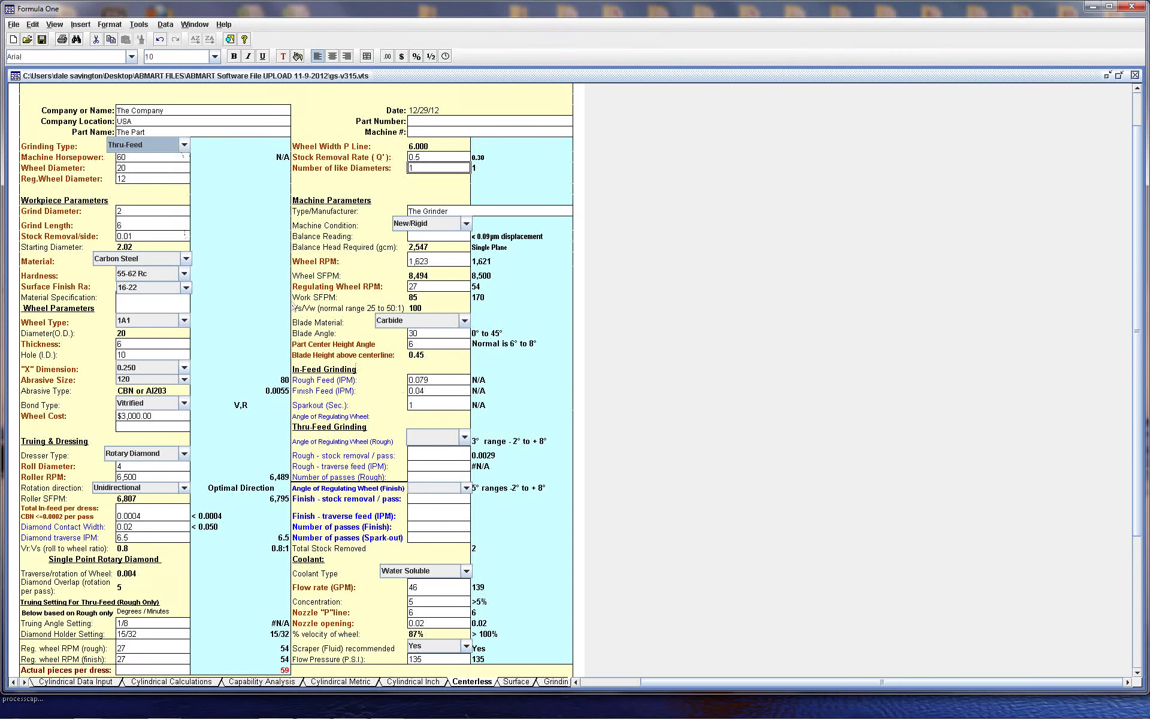
pyautogui.click(184, 144)
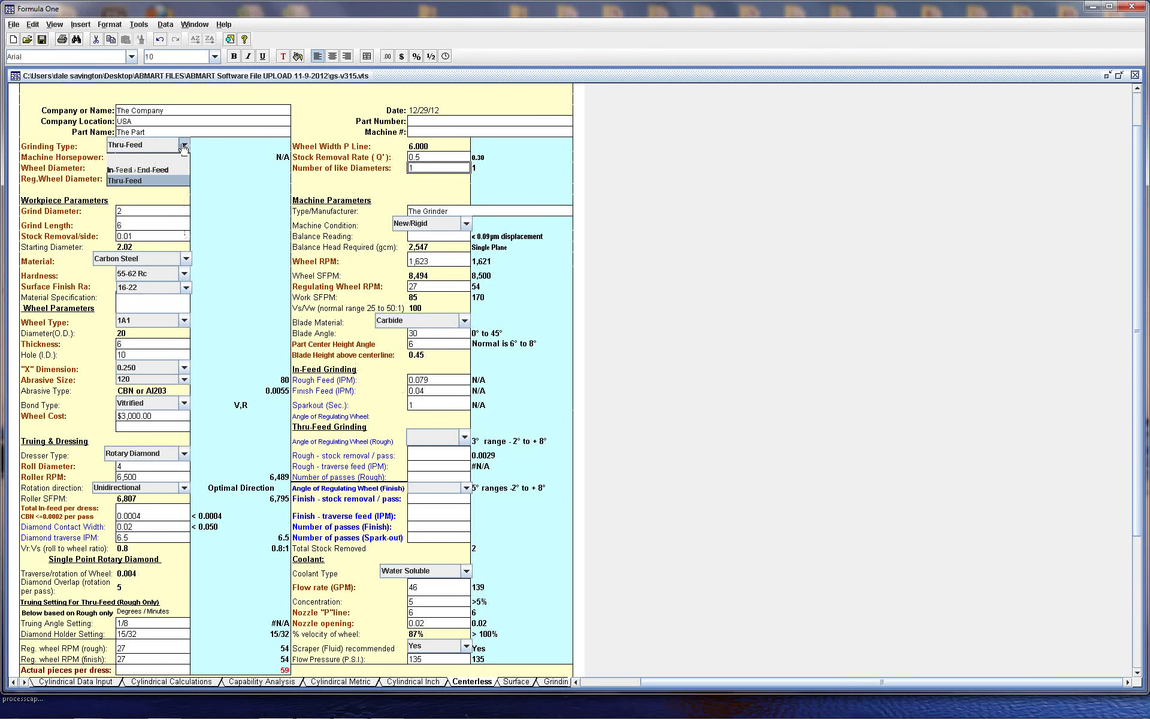
pyautogui.click(144, 170)
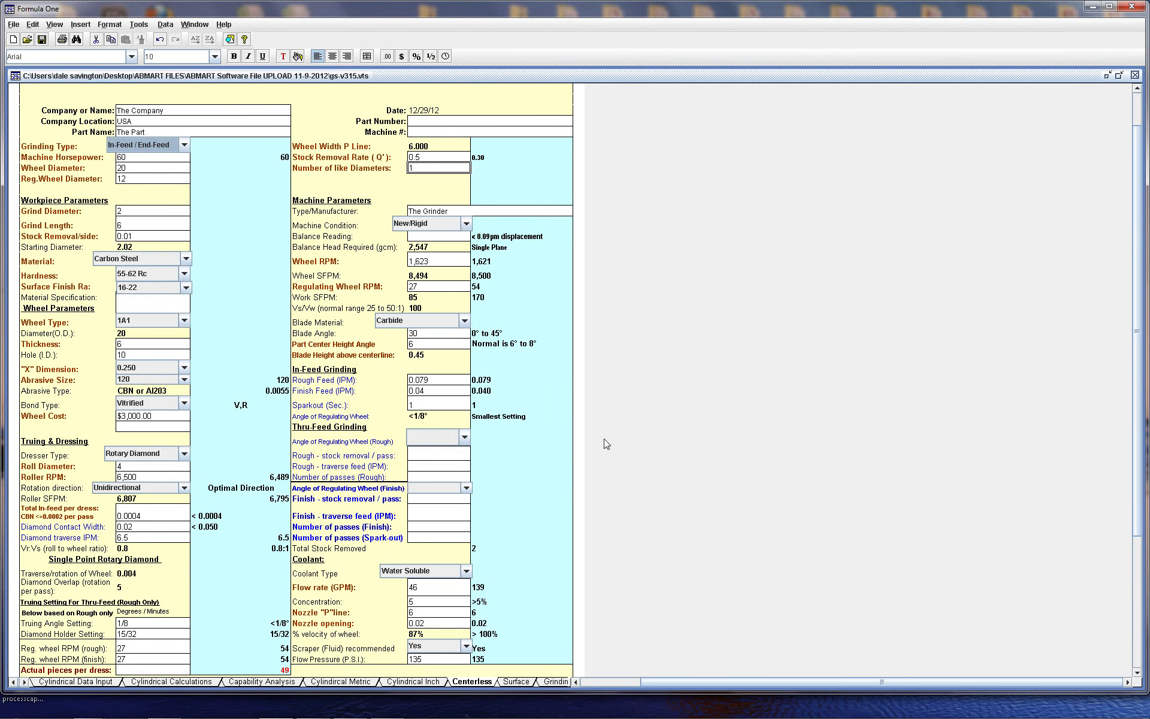
pyautogui.moveTo(1138, 386); pyautogui.dragTo(1141, 510)
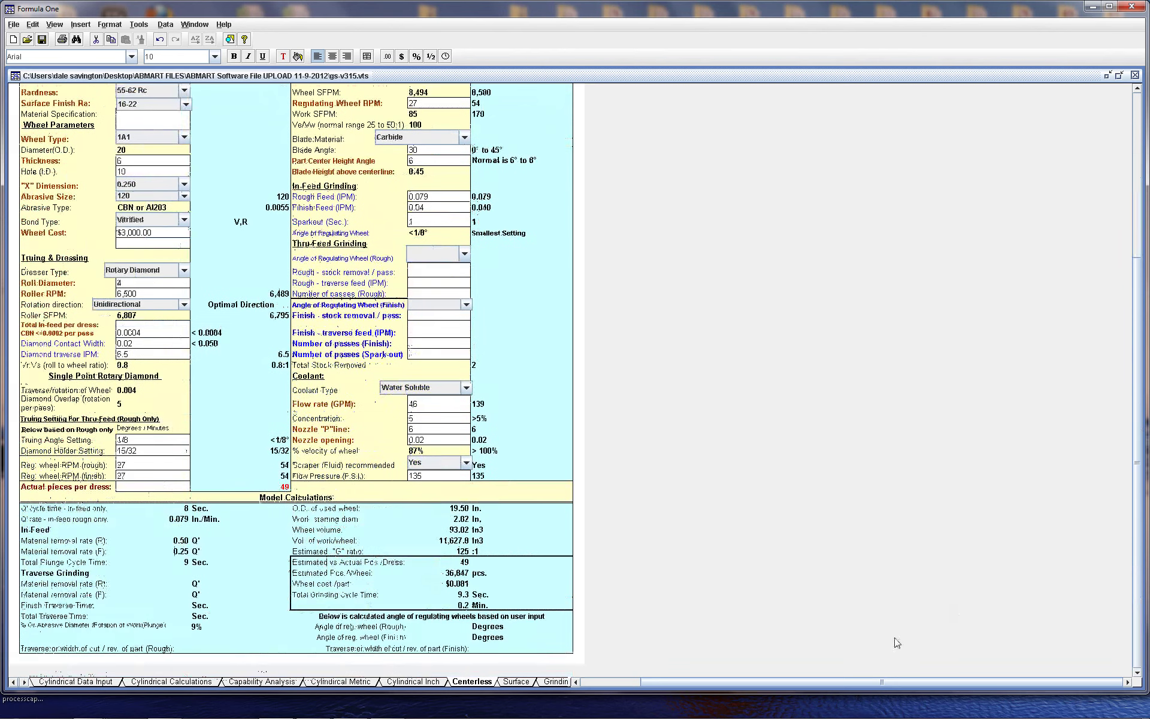